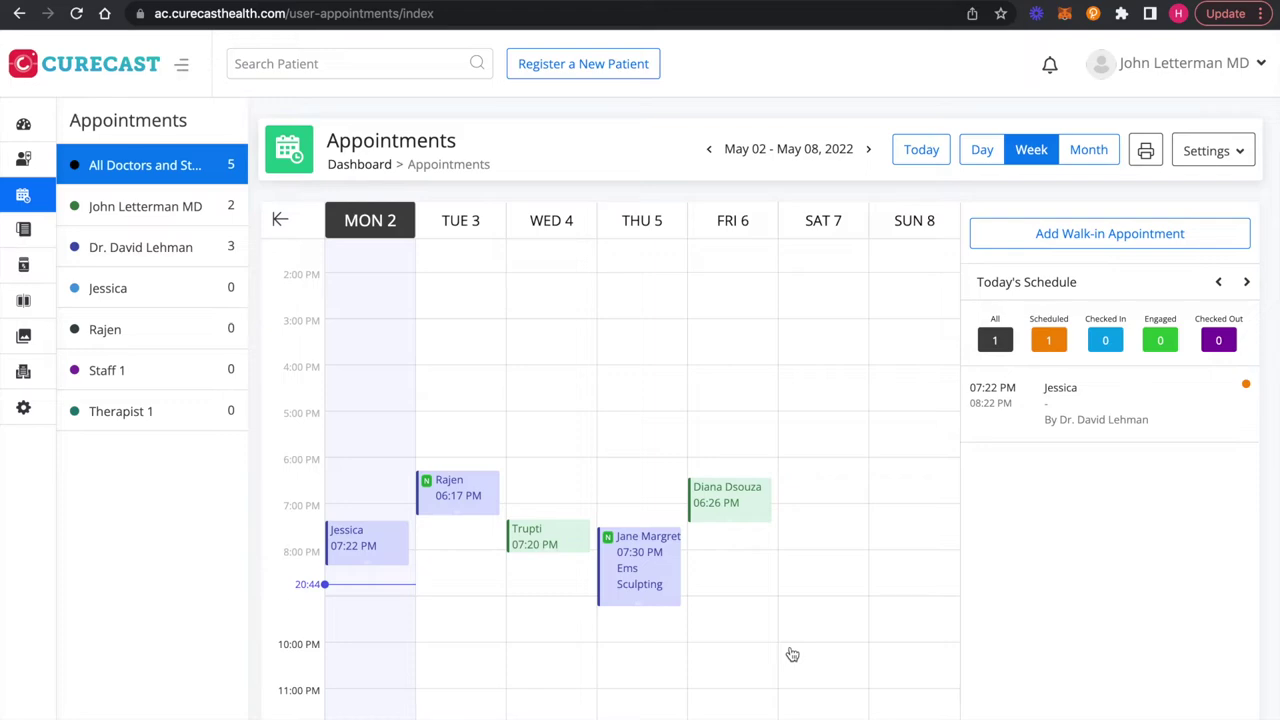
Step: Start a new walk-in appointment and enter the new patient's name
{"action": "left_click", "coordinate": [1187, 236]}
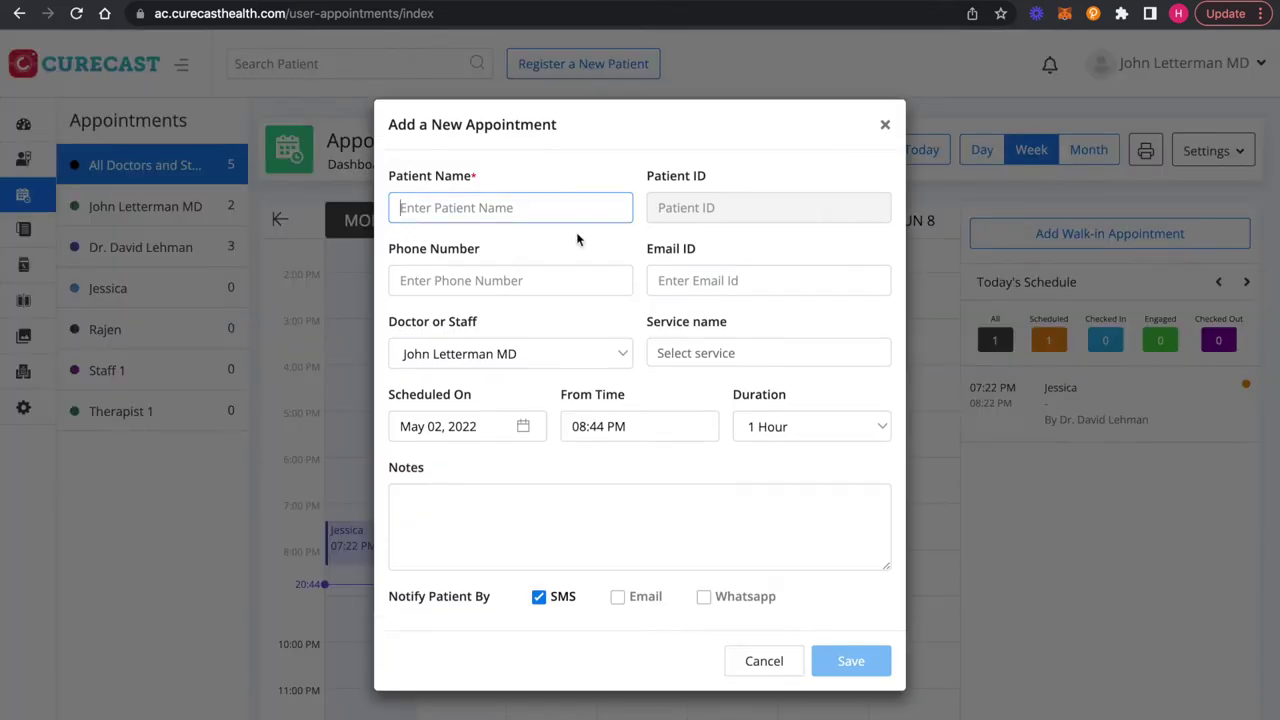
{"action": "type", "text": "pa"}
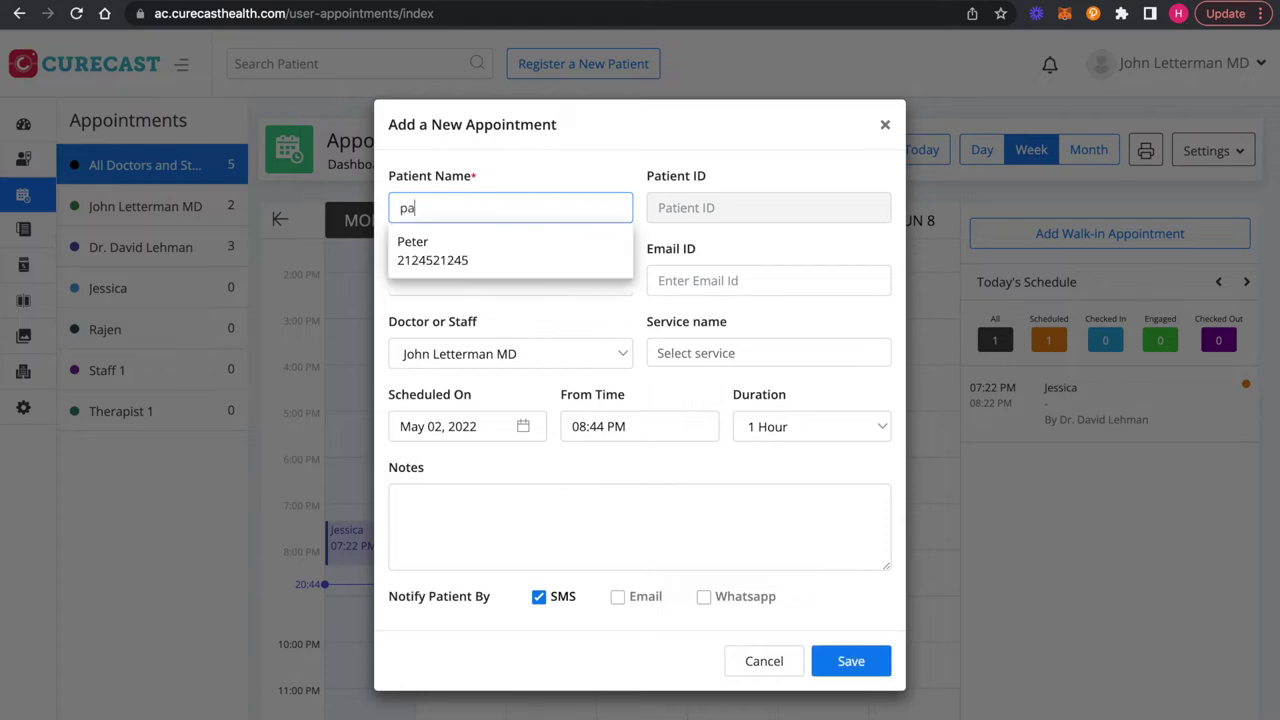
{"action": "type", "text": "trick"}
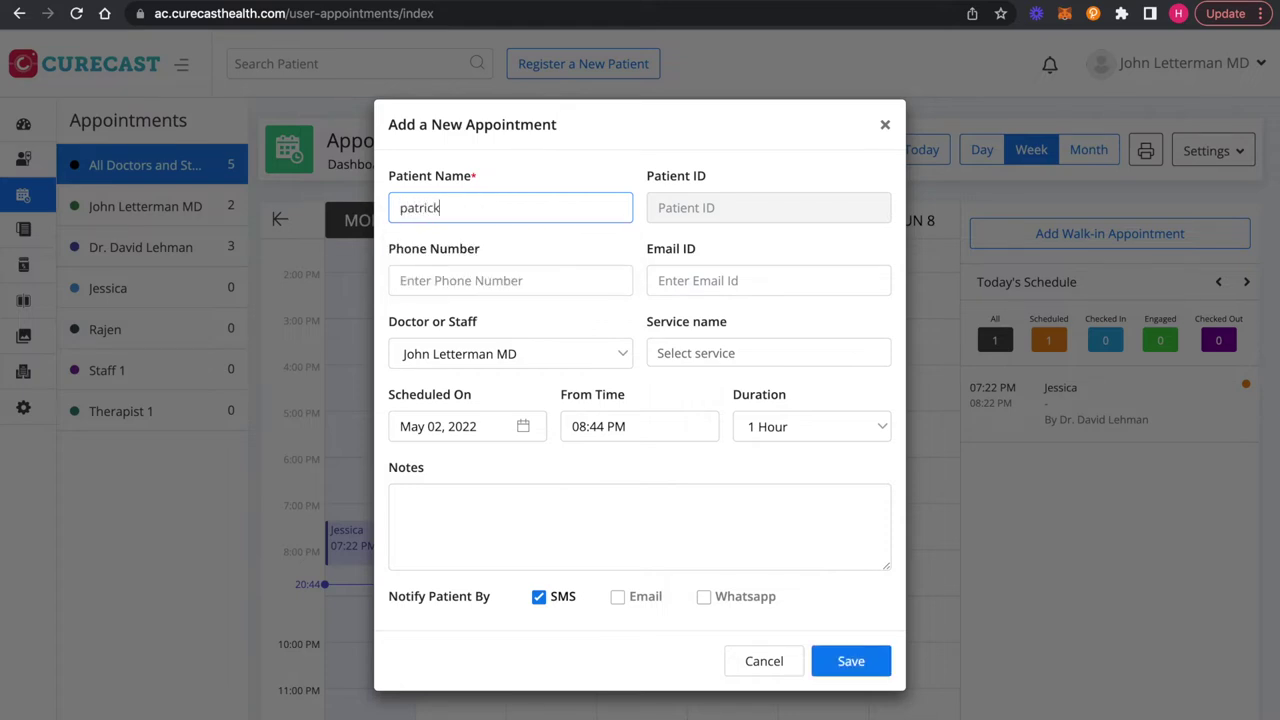
{"action": "key", "text": "BackSpace"}
{"action": "key", "text": "BackSpace"}
{"action": "key", "text": "BackSpace"}
{"action": "key", "text": "BackSpace"}
{"action": "key", "text": "BackSpace"}
{"action": "key", "text": "BackSpace"}
{"action": "key", "text": "BackSpace"}
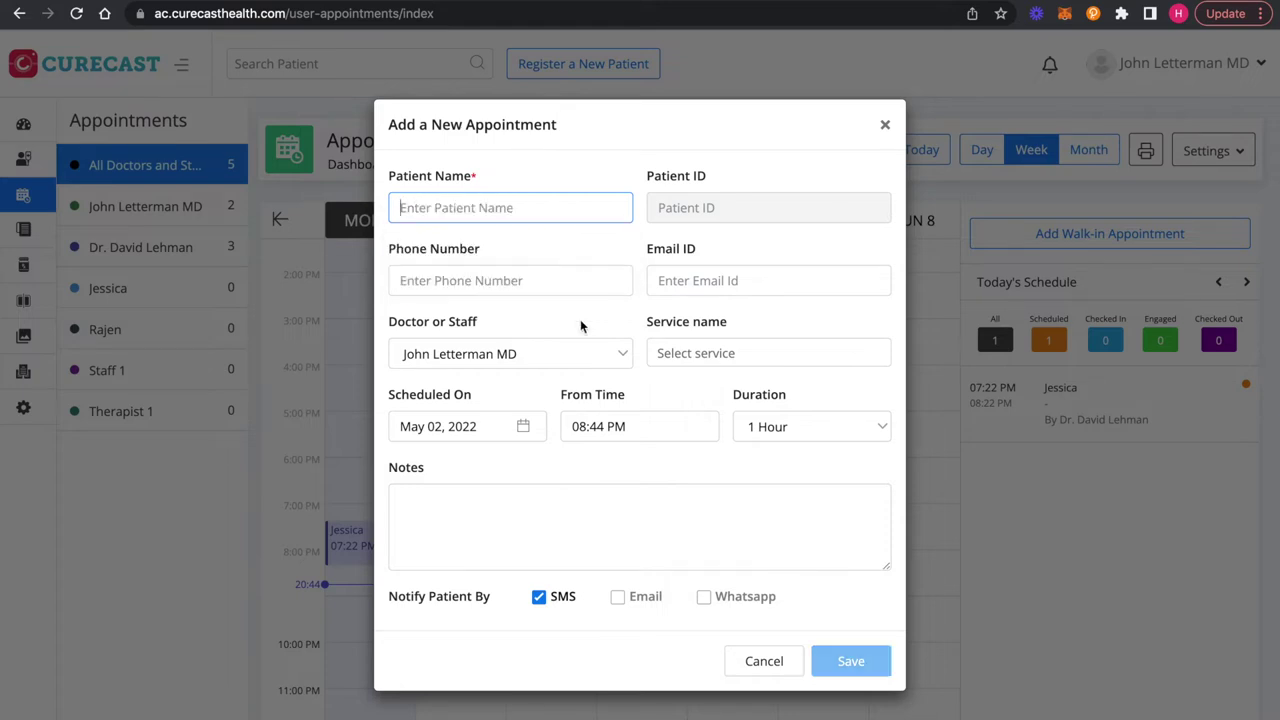
{"action": "left_click", "coordinate": [481, 282]}
{"action": "type", "text": "732421"}
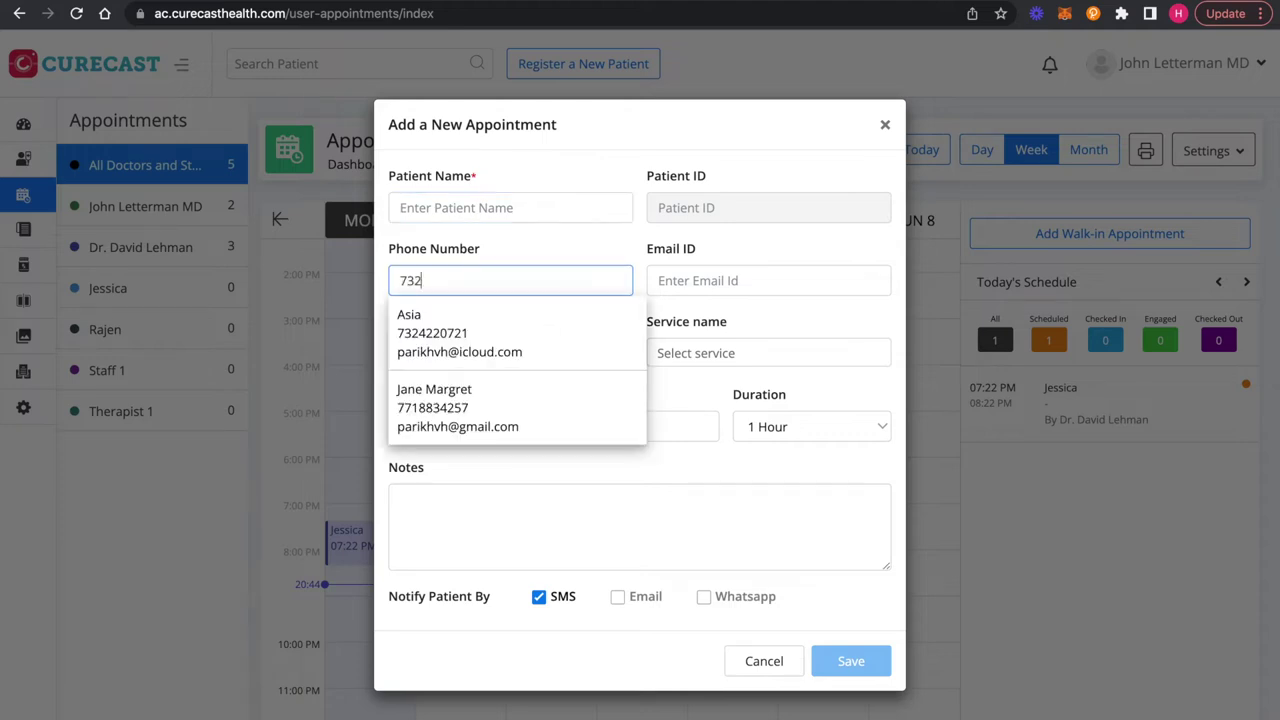
{"action": "key", "text": "BackSpace"}
{"action": "key", "text": "BackSpace"}
{"action": "key", "text": "BackSpace"}
{"action": "key", "text": "BackSpace"}
{"action": "key", "text": "BackSpace"}
{"action": "key", "text": "BackSpace"}
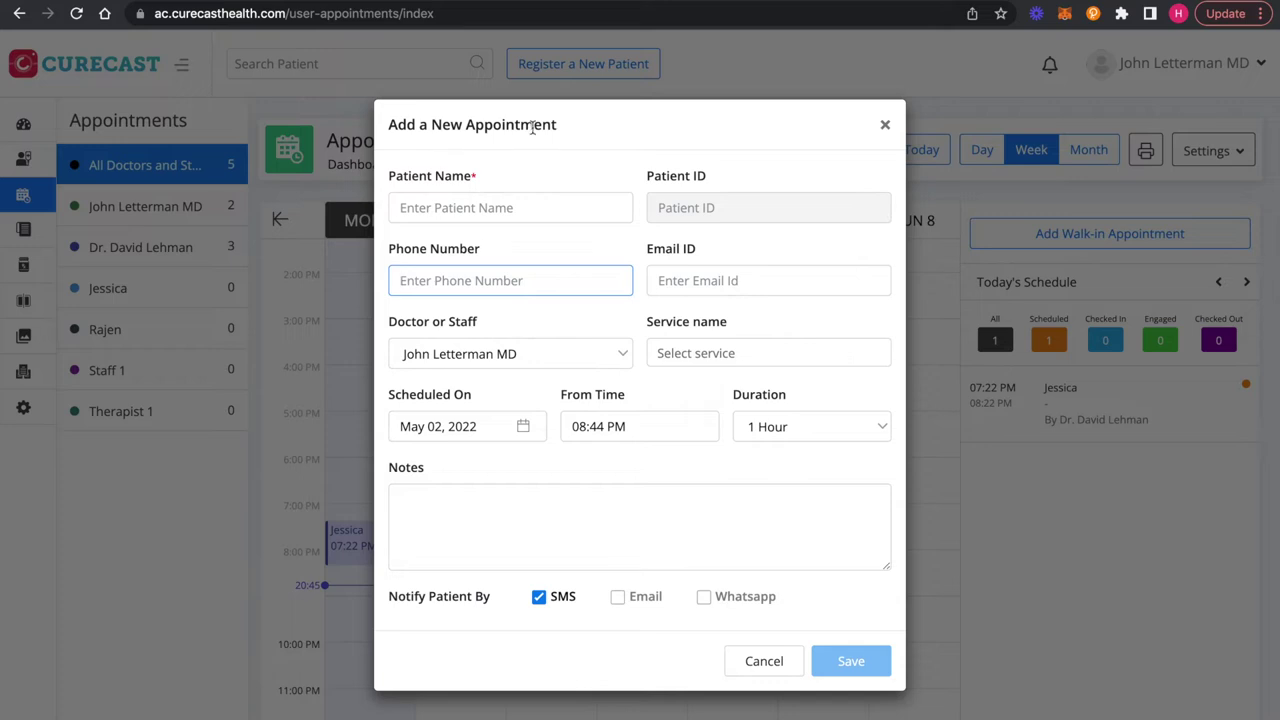
{"action": "left_click", "coordinate": [477, 210]}
{"action": "type", "text": "Patrick"}
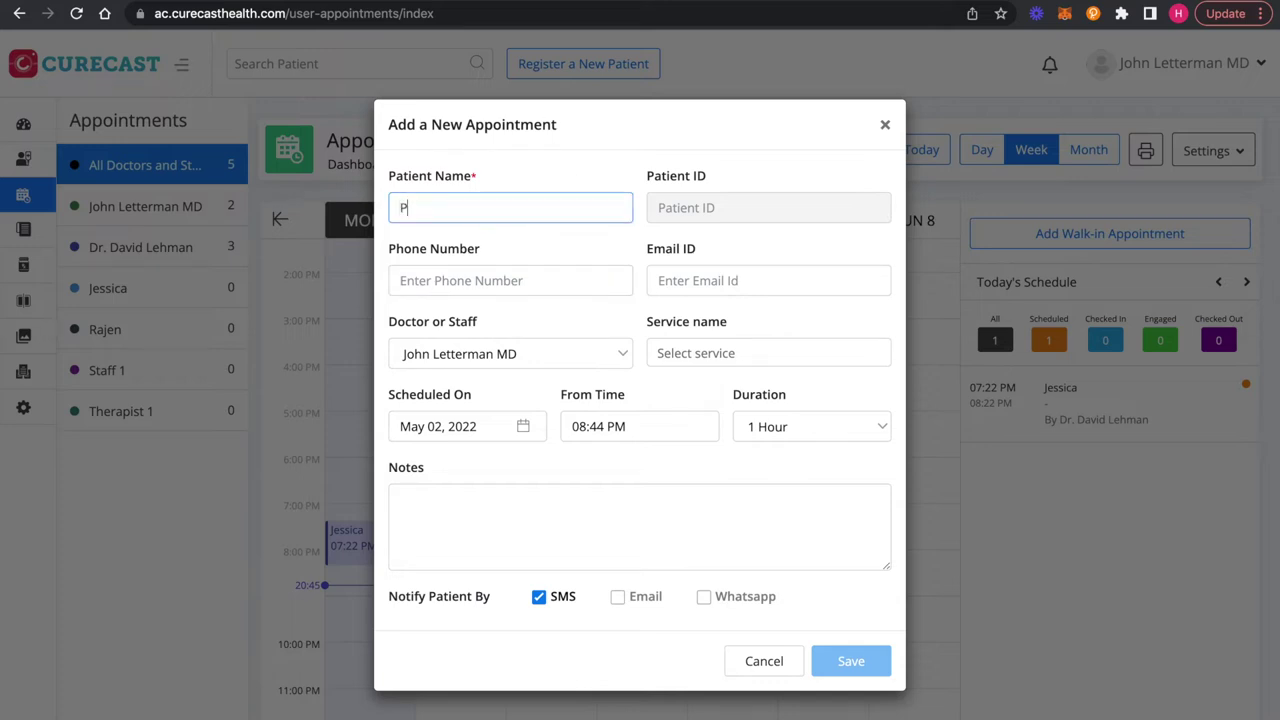
Step: Add the new patient's phone number and e-mail address to the form
{"action": "left_click", "coordinate": [451, 288]}
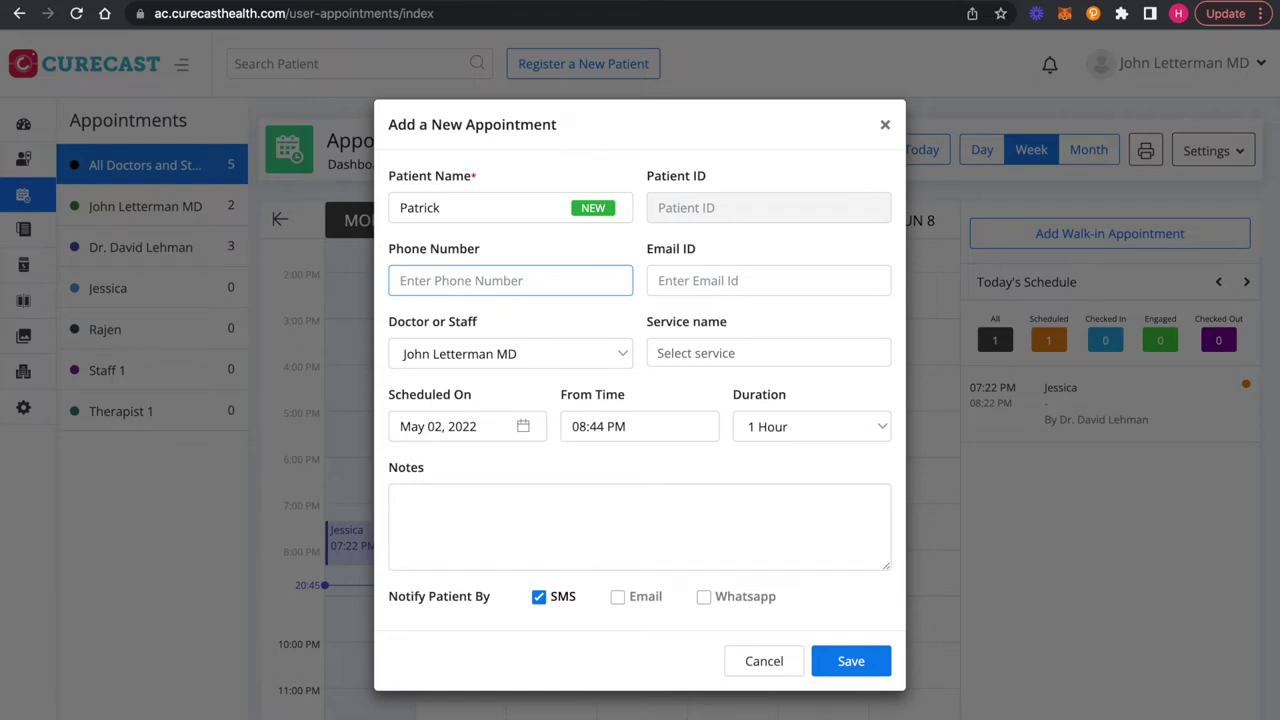
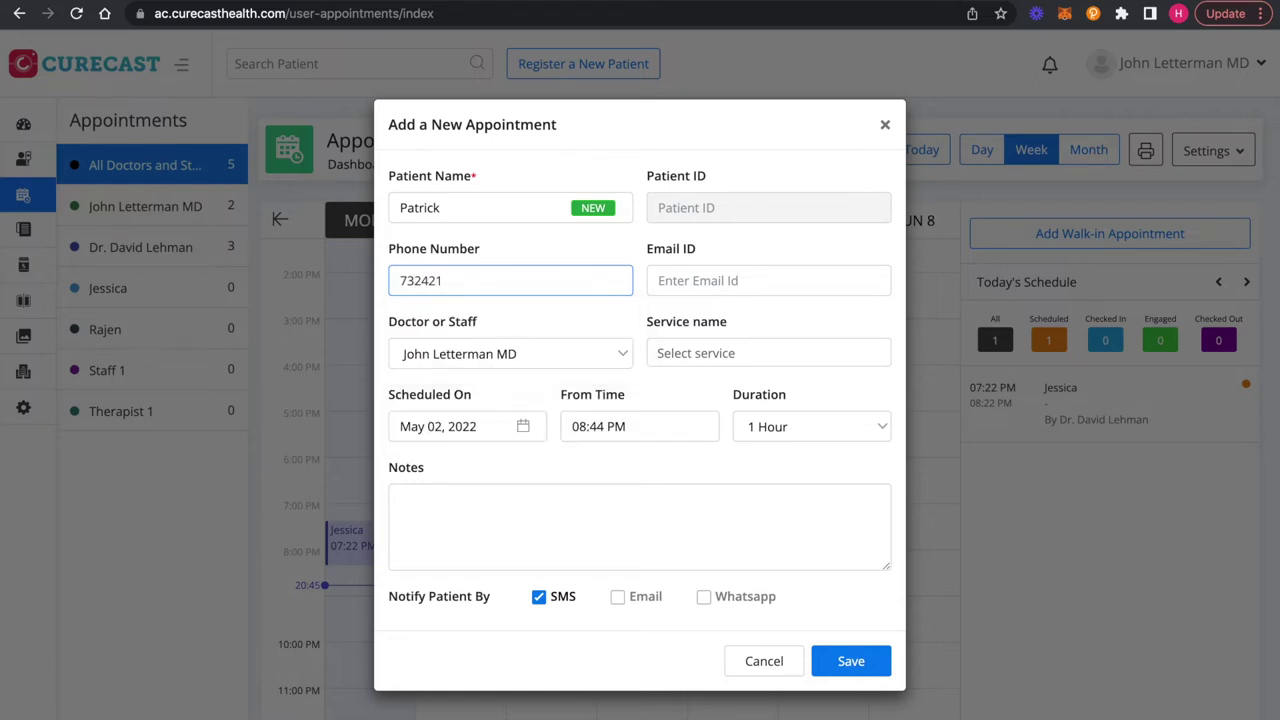
{"action": "left_click", "coordinate": [688, 280]}
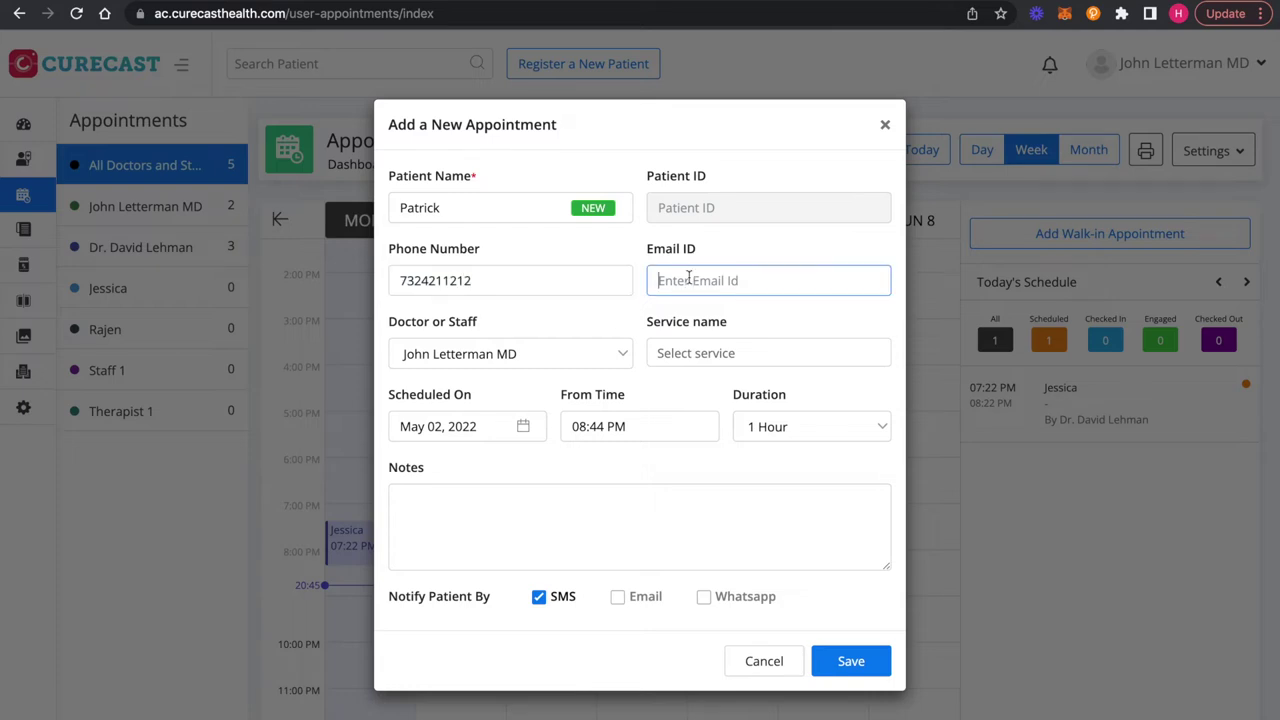
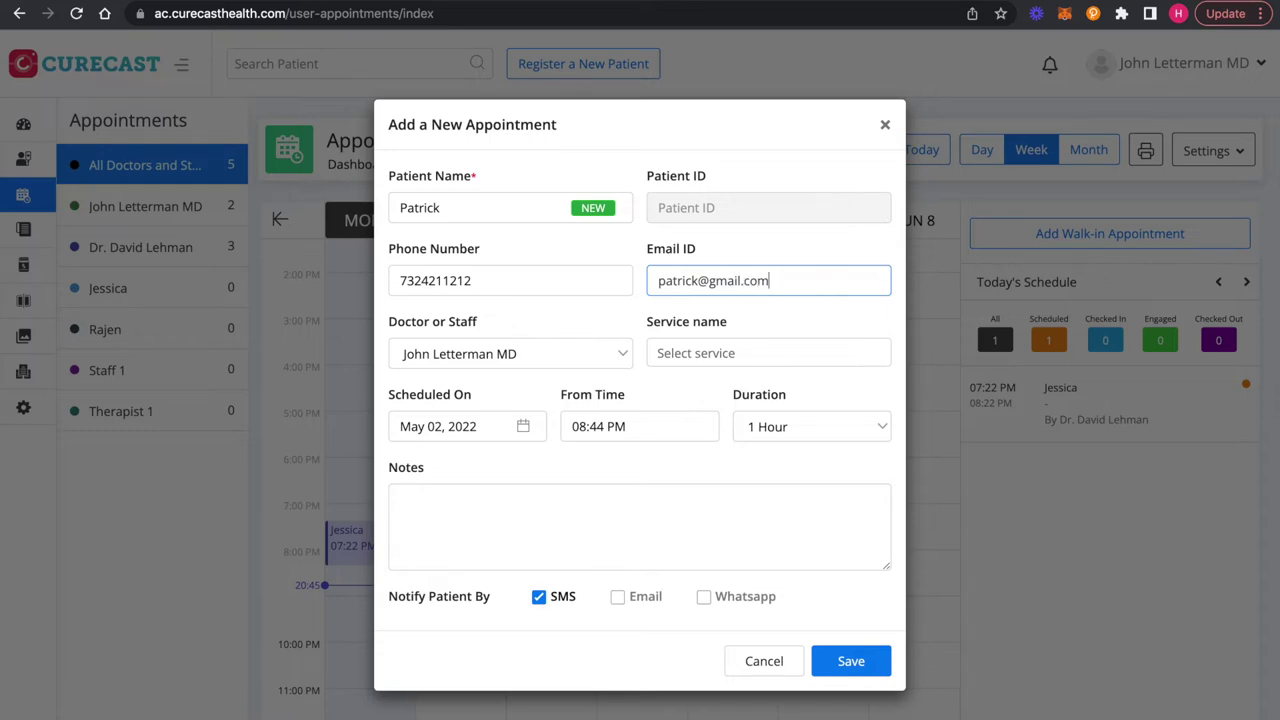
{"action": "left_click", "coordinate": [474, 361]}
Step: Keep the assigned doctor, choose Ems Sculpting, and set the start time to 08:45 PM
{"action": "left_click", "coordinate": [476, 365]}
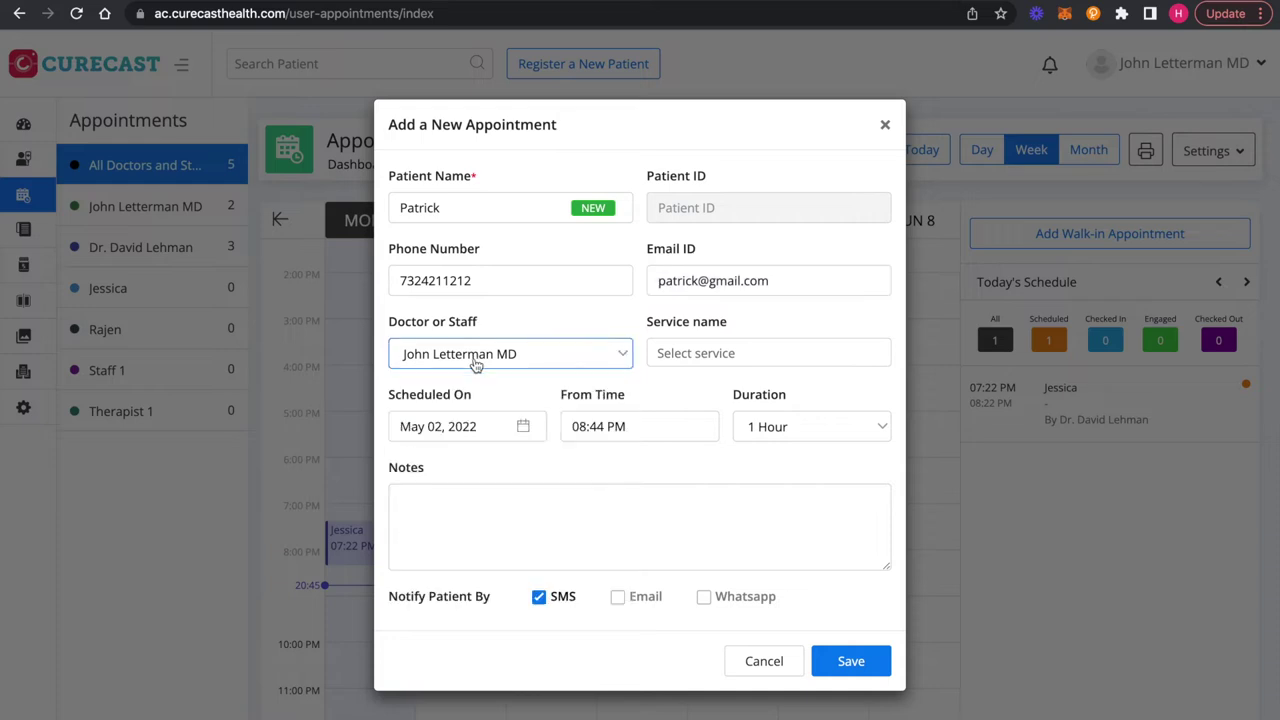
{"action": "left_click", "coordinate": [689, 349]}
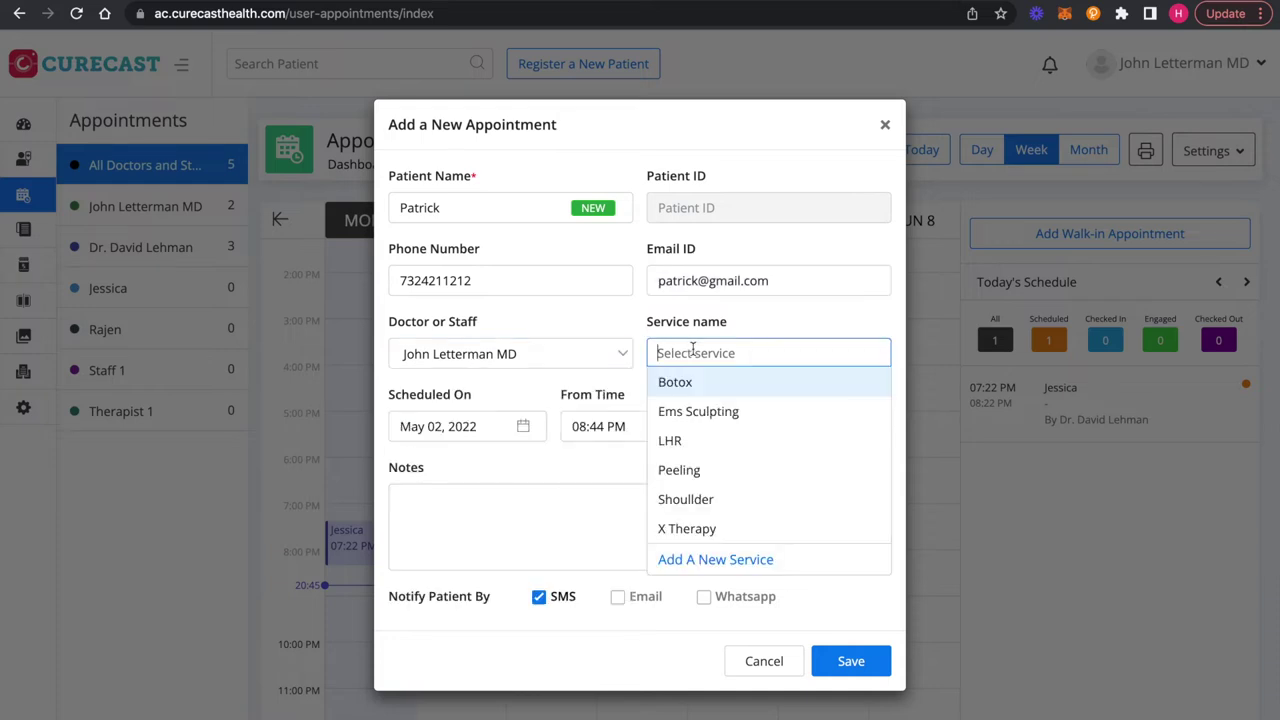
{"action": "left_click", "coordinate": [688, 410]}
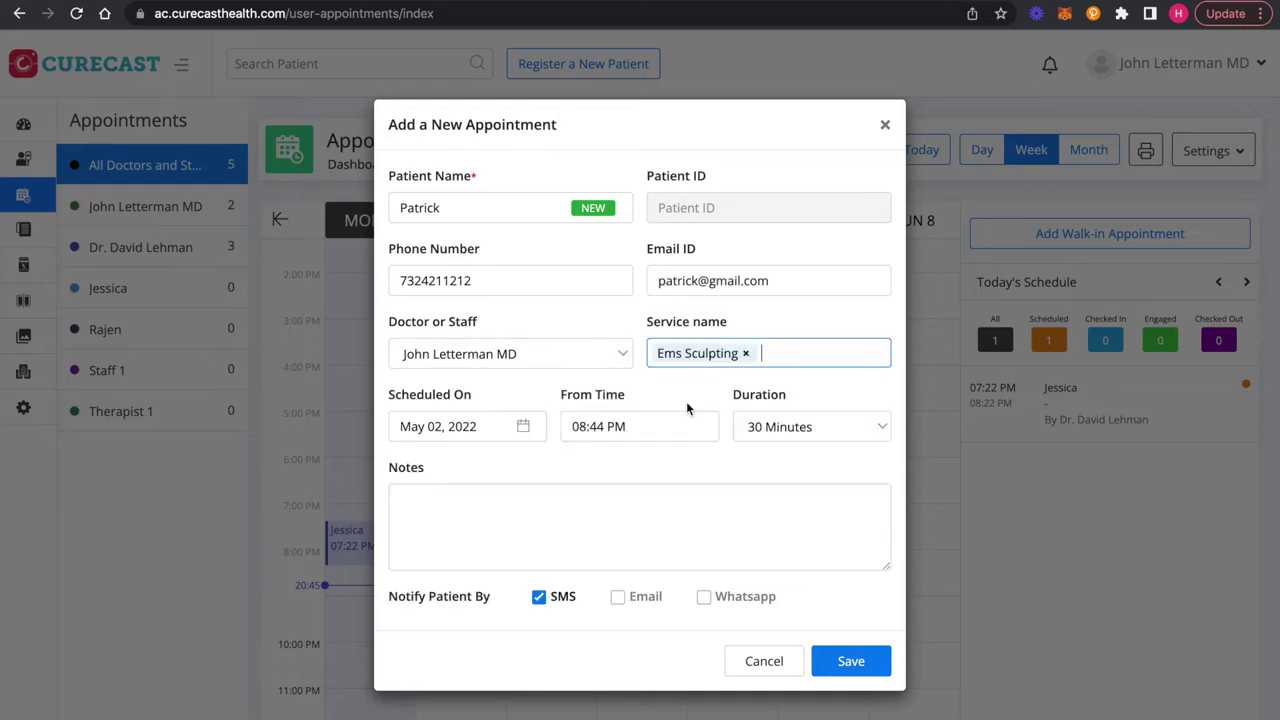
{"action": "left_click", "coordinate": [451, 430]}
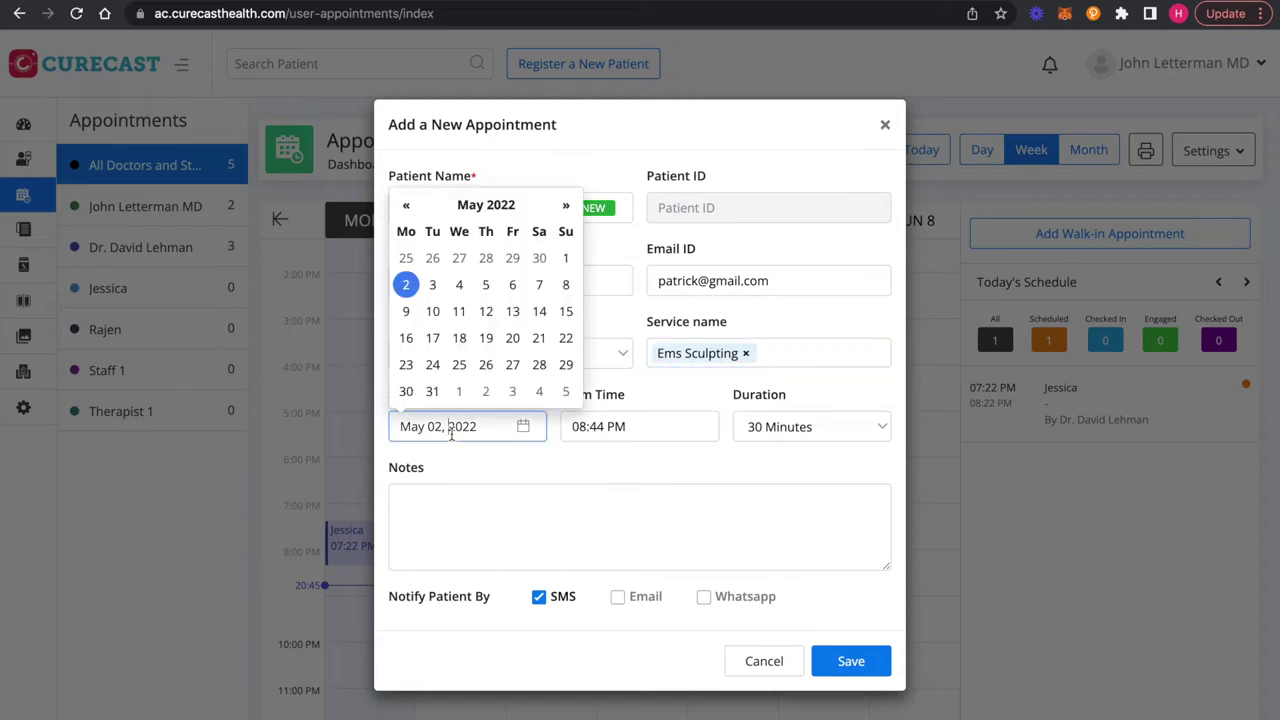
{"action": "left_click", "coordinate": [637, 434]}
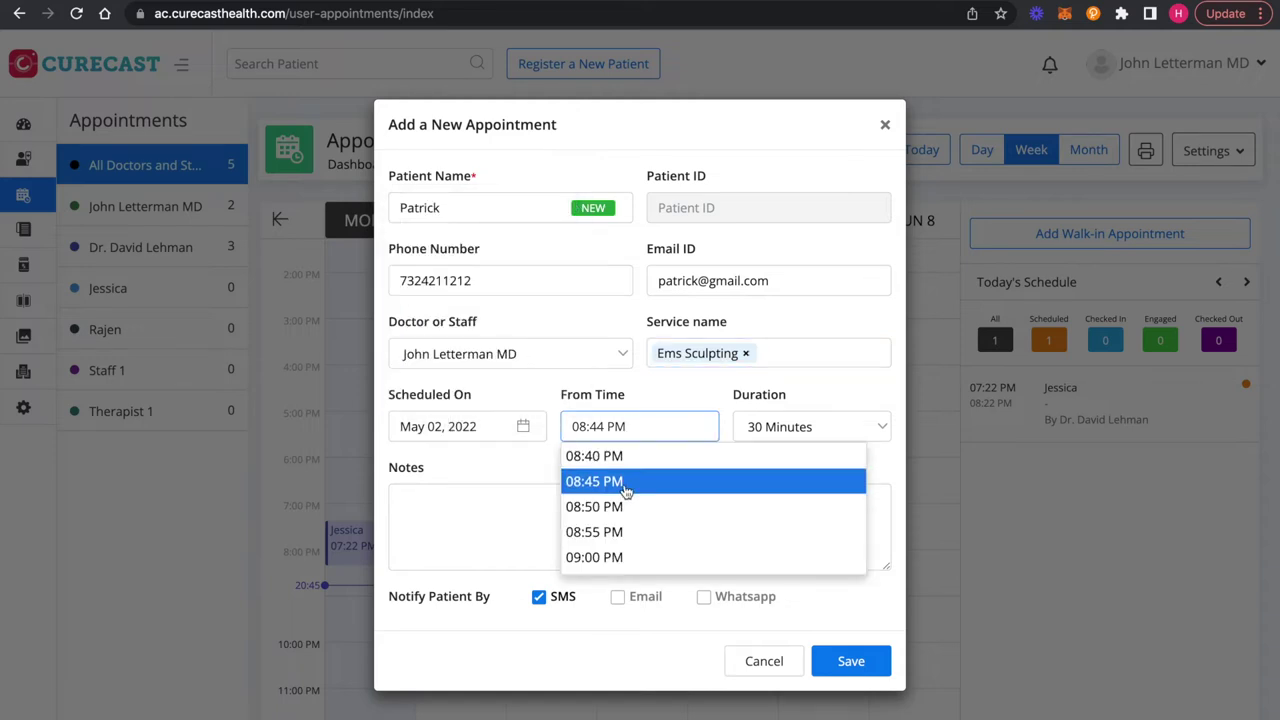
{"action": "left_click", "coordinate": [625, 485]}
Step: Set a 1-hour duration, add the note 'Outstation patient', keep SMS on, and save
{"action": "left_click", "coordinate": [824, 432]}
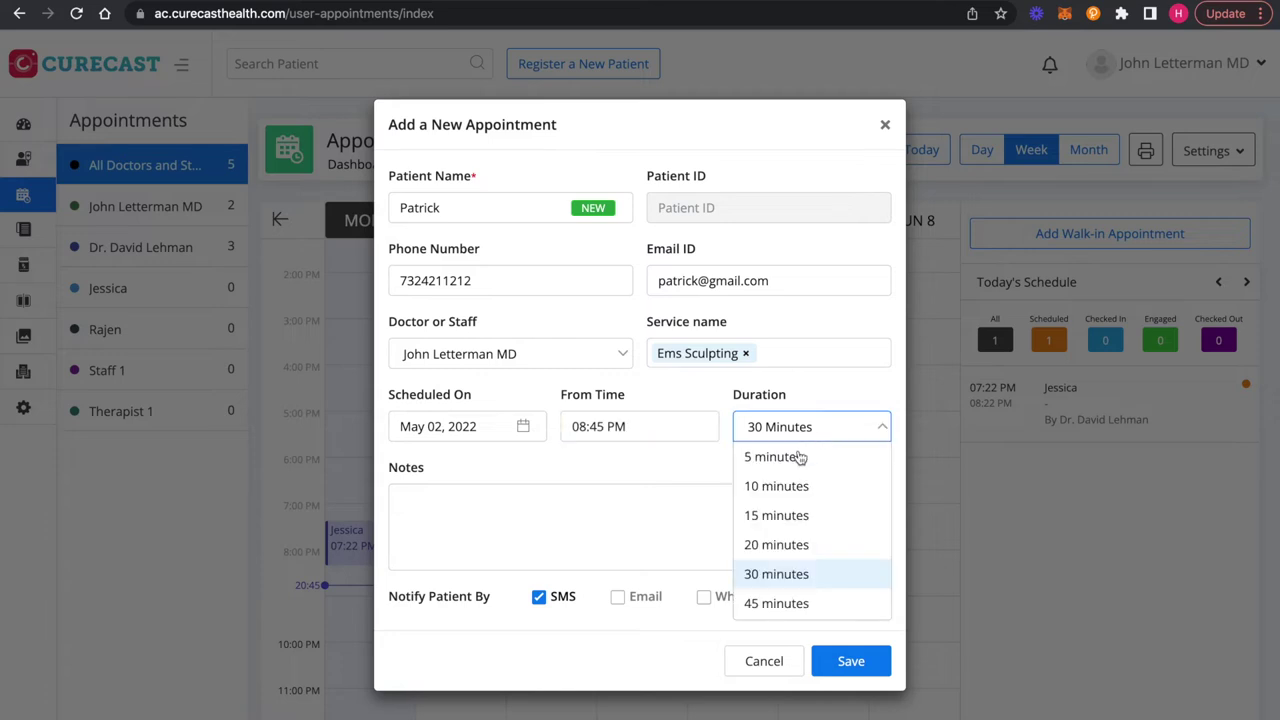
{"action": "scroll", "coordinate": [773, 600], "scroll_direction": "down", "scroll_amount": 1}
{"action": "left_click", "coordinate": [779, 568]}
{"action": "left_click", "coordinate": [560, 517]}
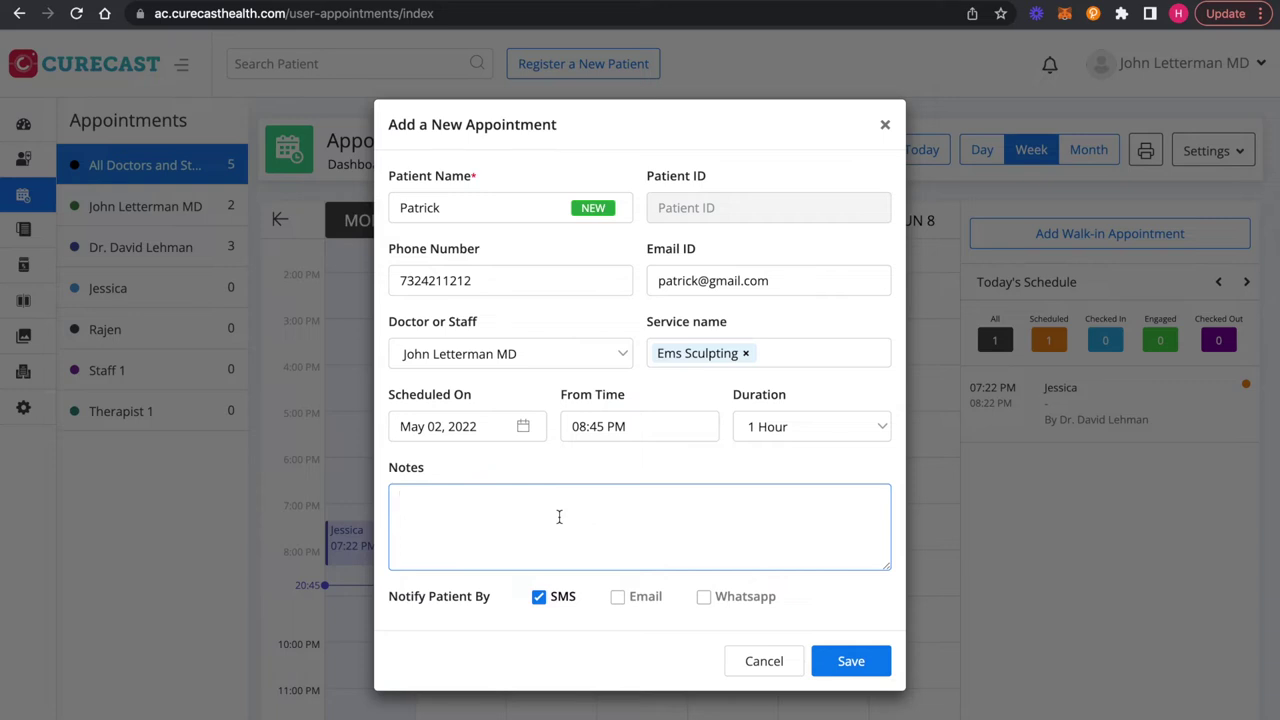
{"action": "type", "text": "Outstation patient"}
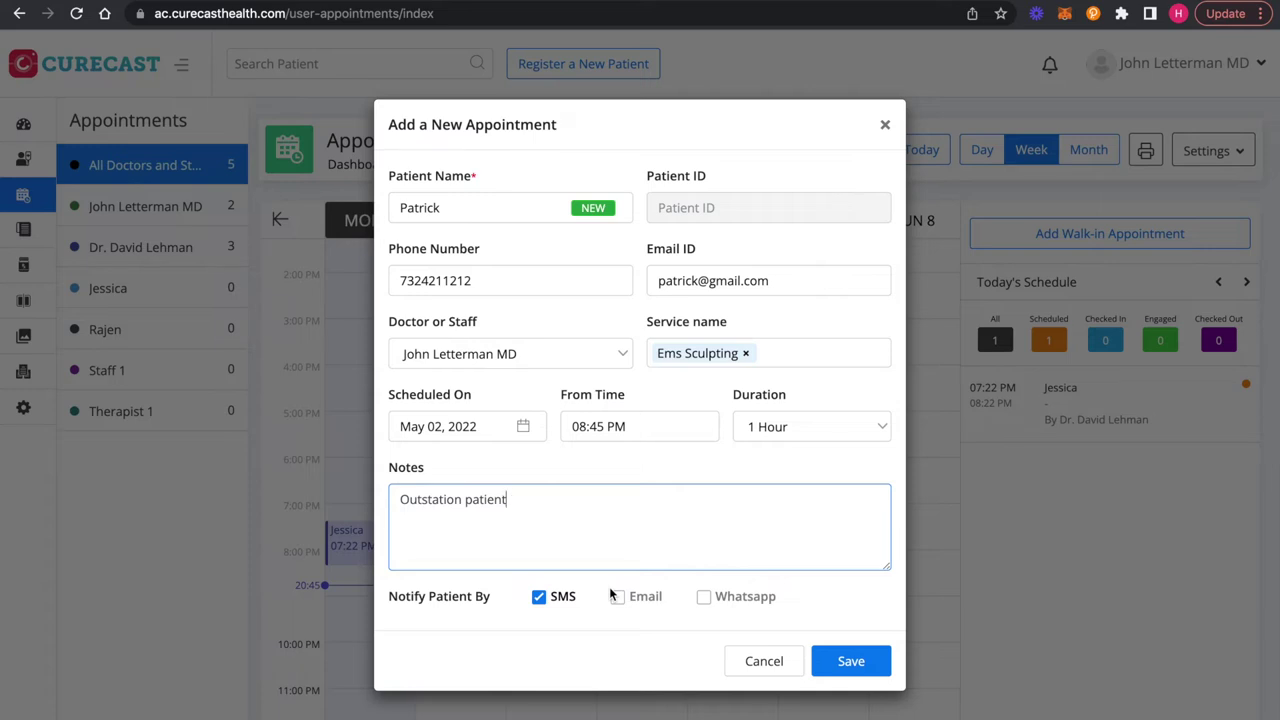
{"action": "left_click", "coordinate": [557, 600]}
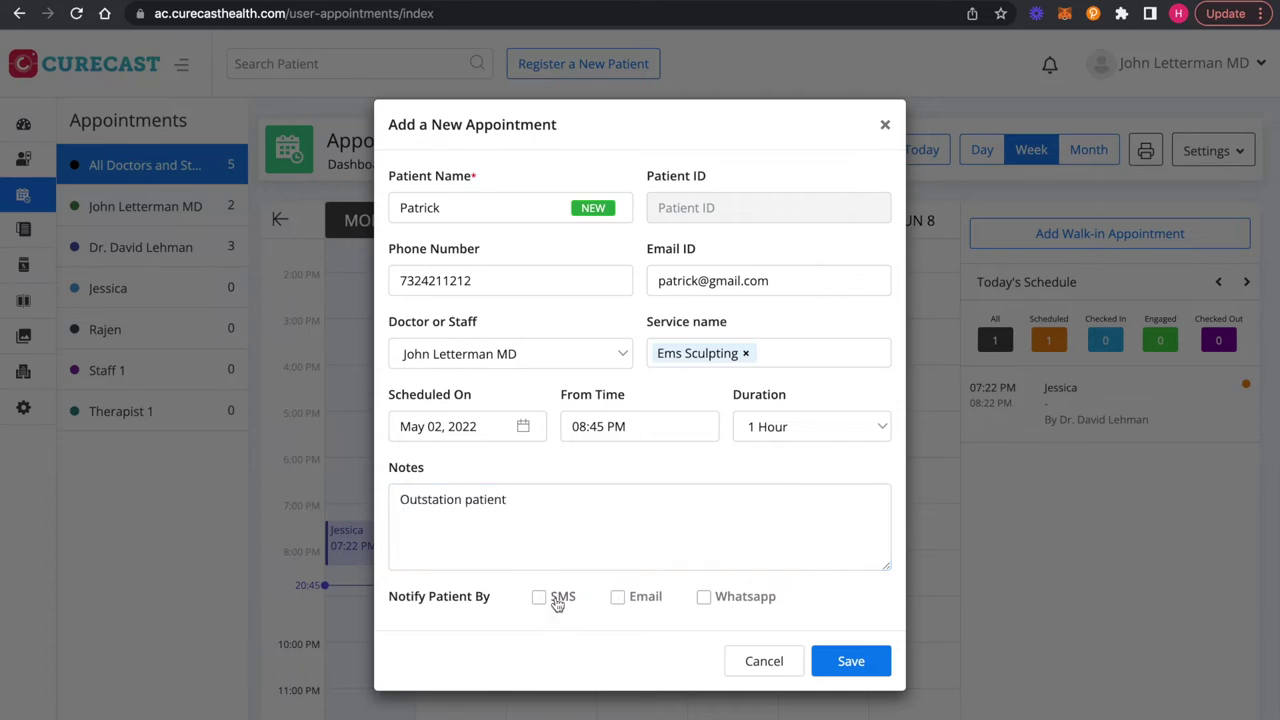
{"action": "left_click", "coordinate": [557, 601]}
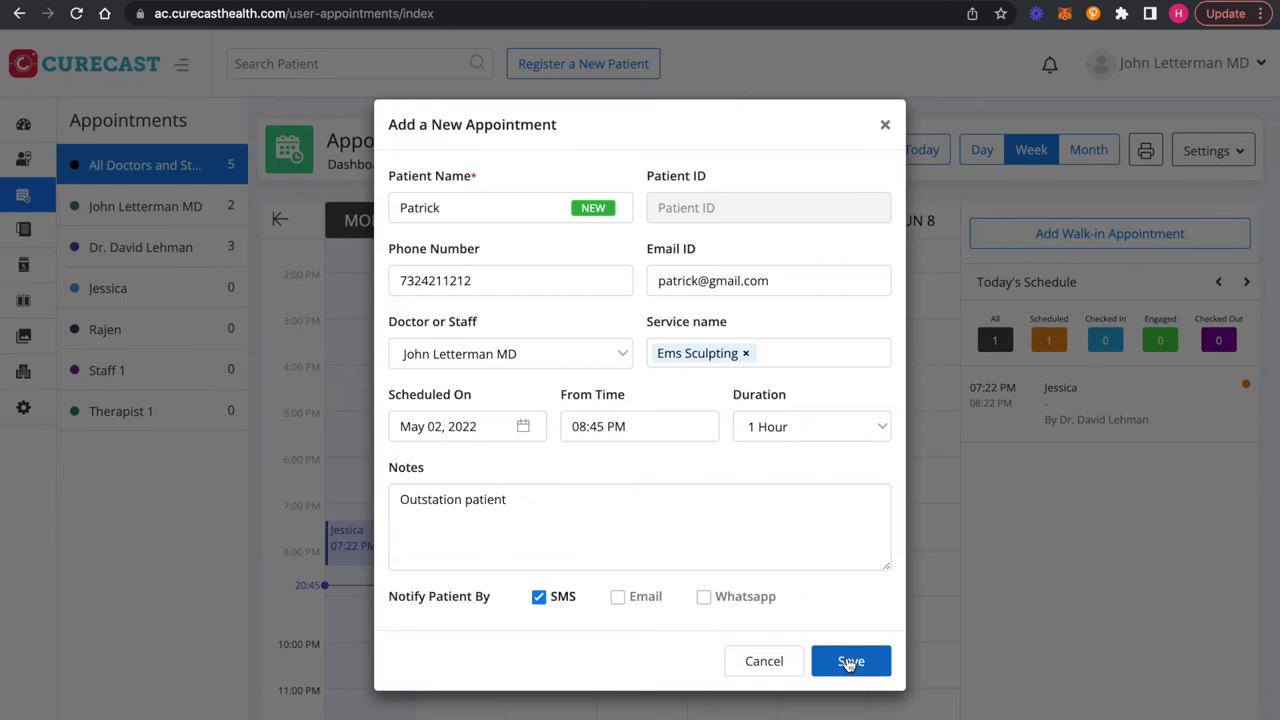
{"action": "left_click", "coordinate": [849, 662]}
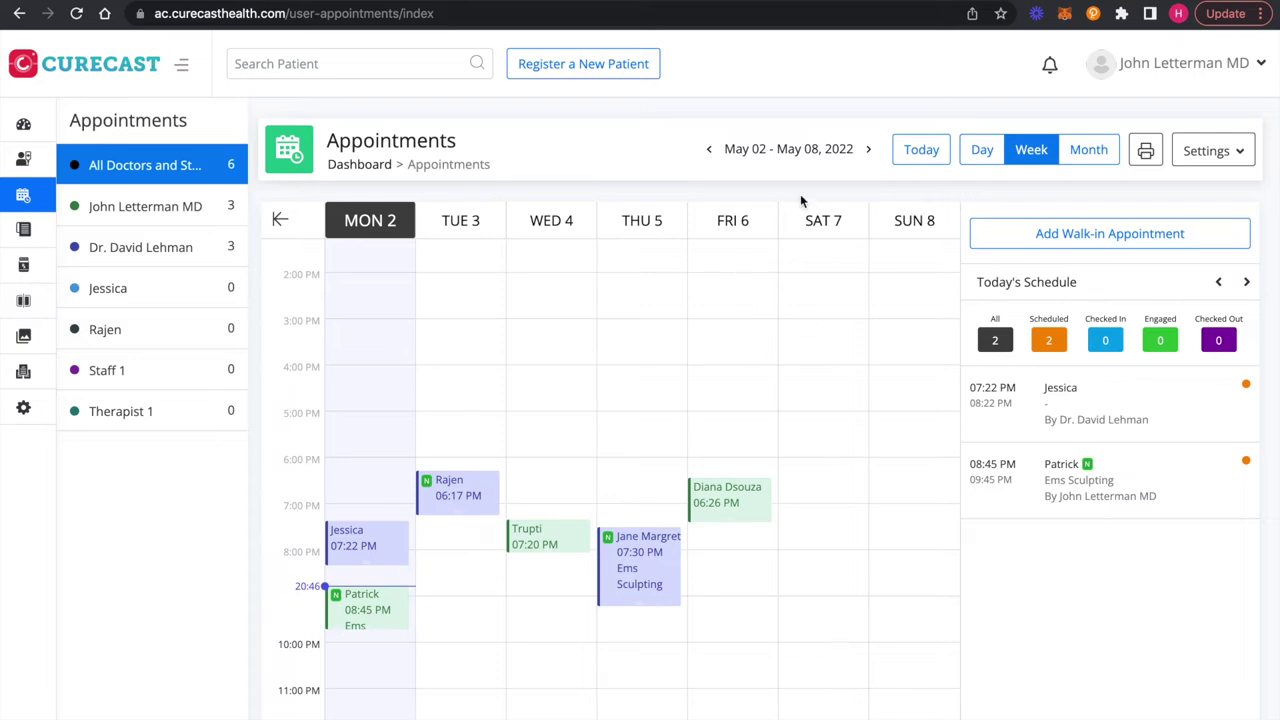
Step: Switch to Day view and open the 08:45 PM Ems Sculpting appointment's details
{"action": "left_click", "coordinate": [982, 150]}
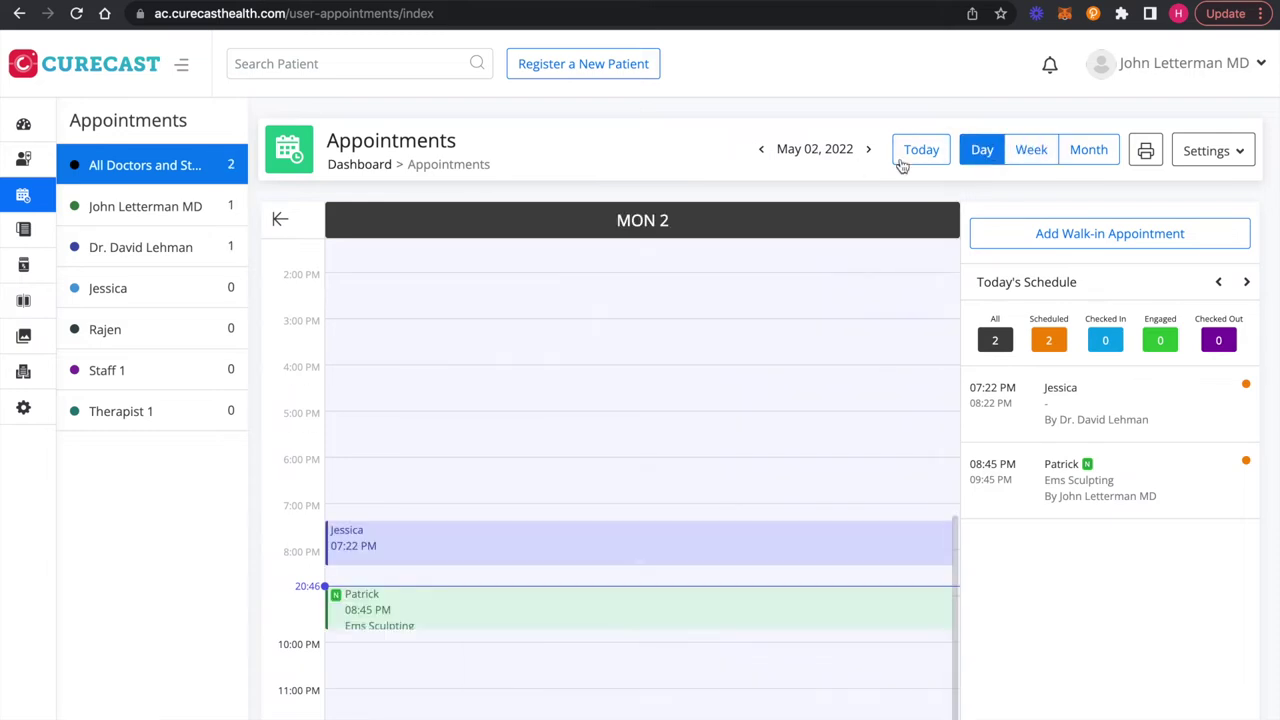
{"action": "scroll", "coordinate": [669, 486], "scroll_direction": "down", "scroll_amount": 1}
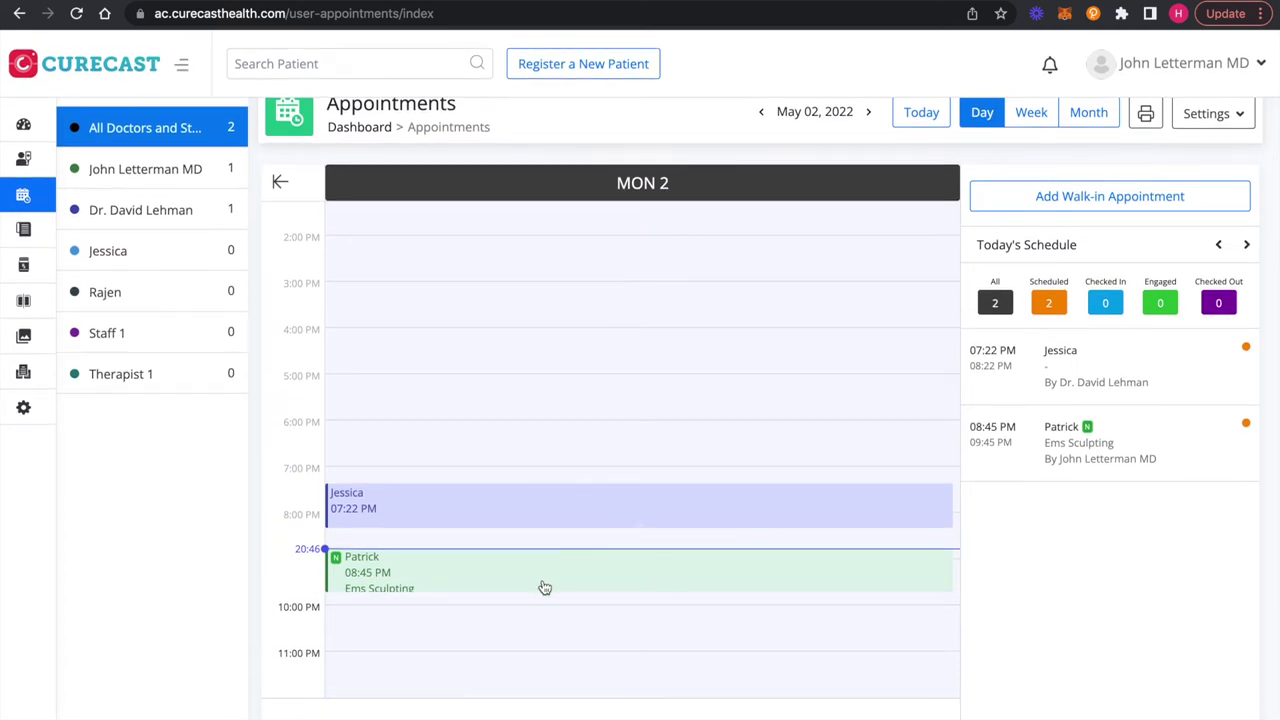
{"action": "left_click", "coordinate": [445, 581]}
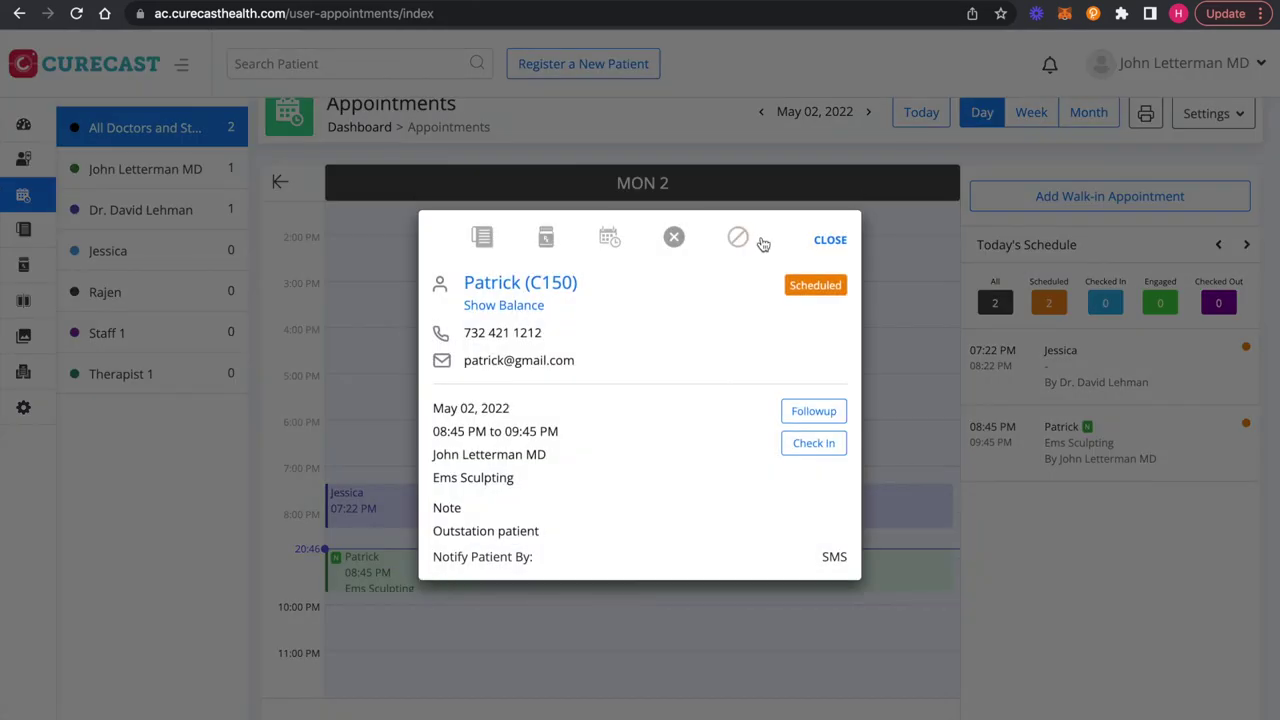
Step: Close the appointment details, reopen them from Today's Schedule, and close them again
{"action": "left_click", "coordinate": [828, 242]}
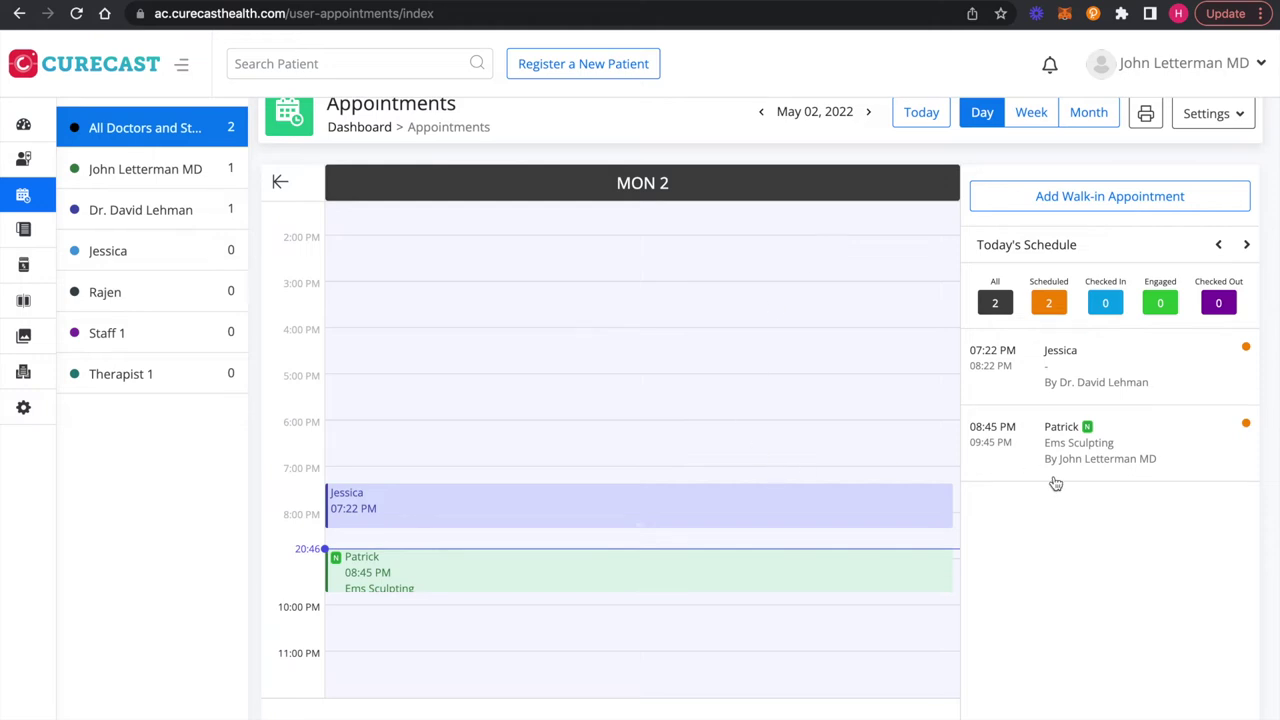
{"action": "left_click", "coordinate": [1090, 432]}
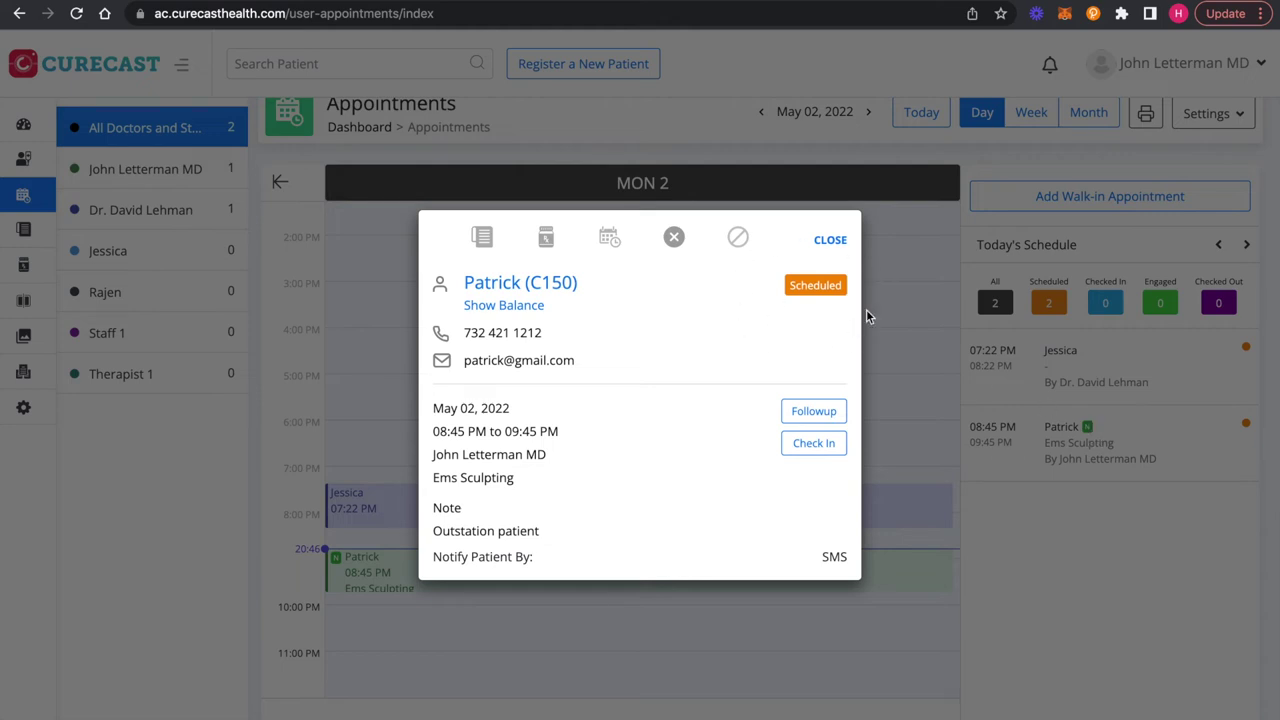
{"action": "left_click", "coordinate": [833, 241]}
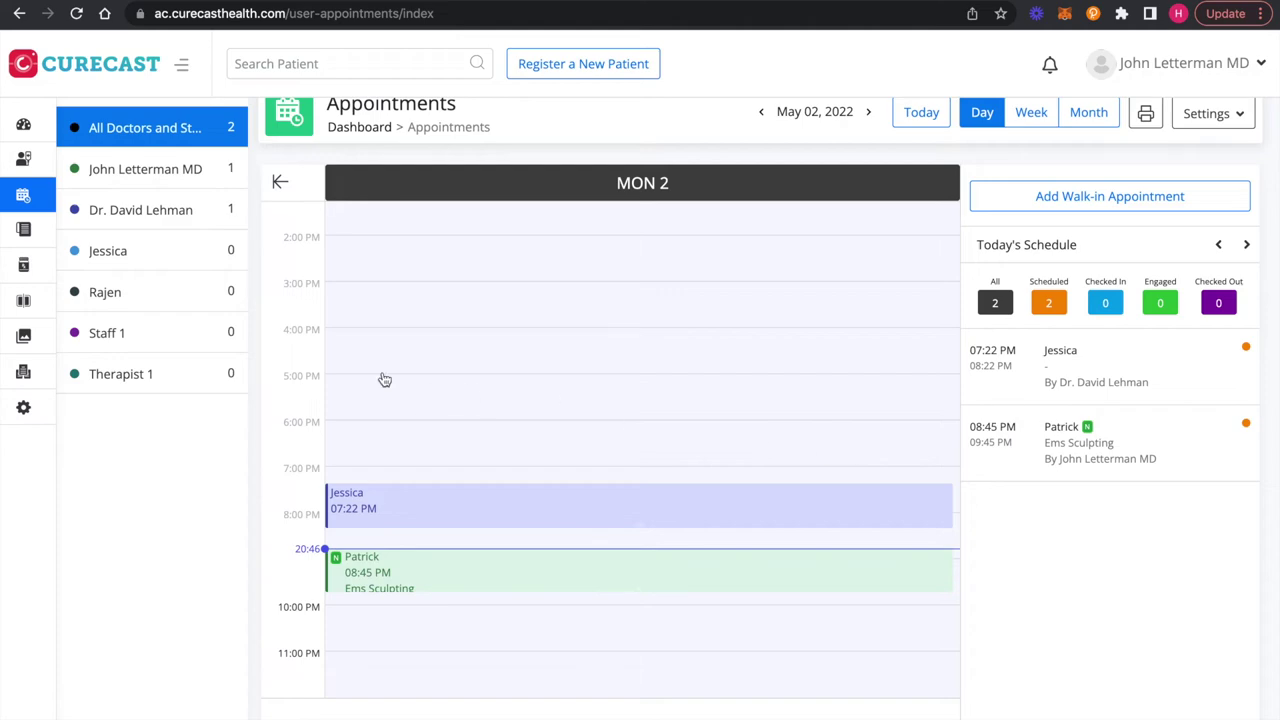
Step: Book the returning patient into the 4 PM slot (04:15–05:15 PM) via phone-number lookup and save
{"action": "left_click", "coordinate": [344, 341]}
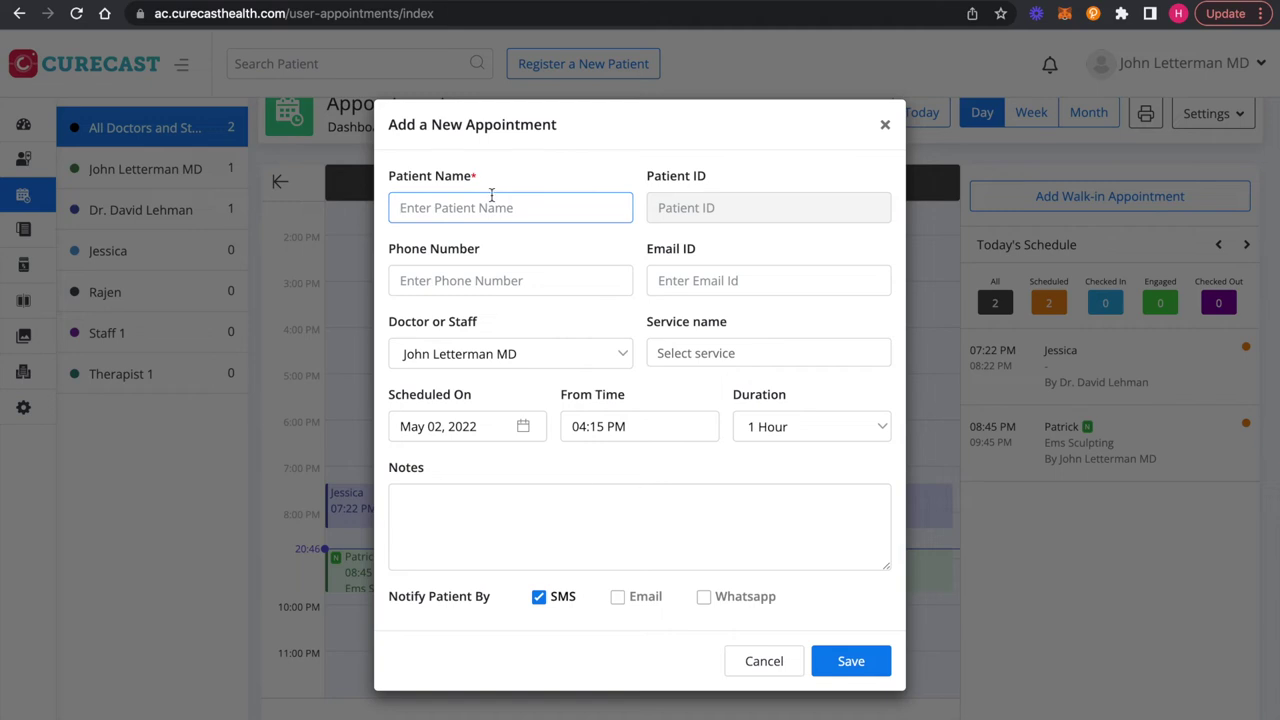
{"action": "type", "text": "patri"}
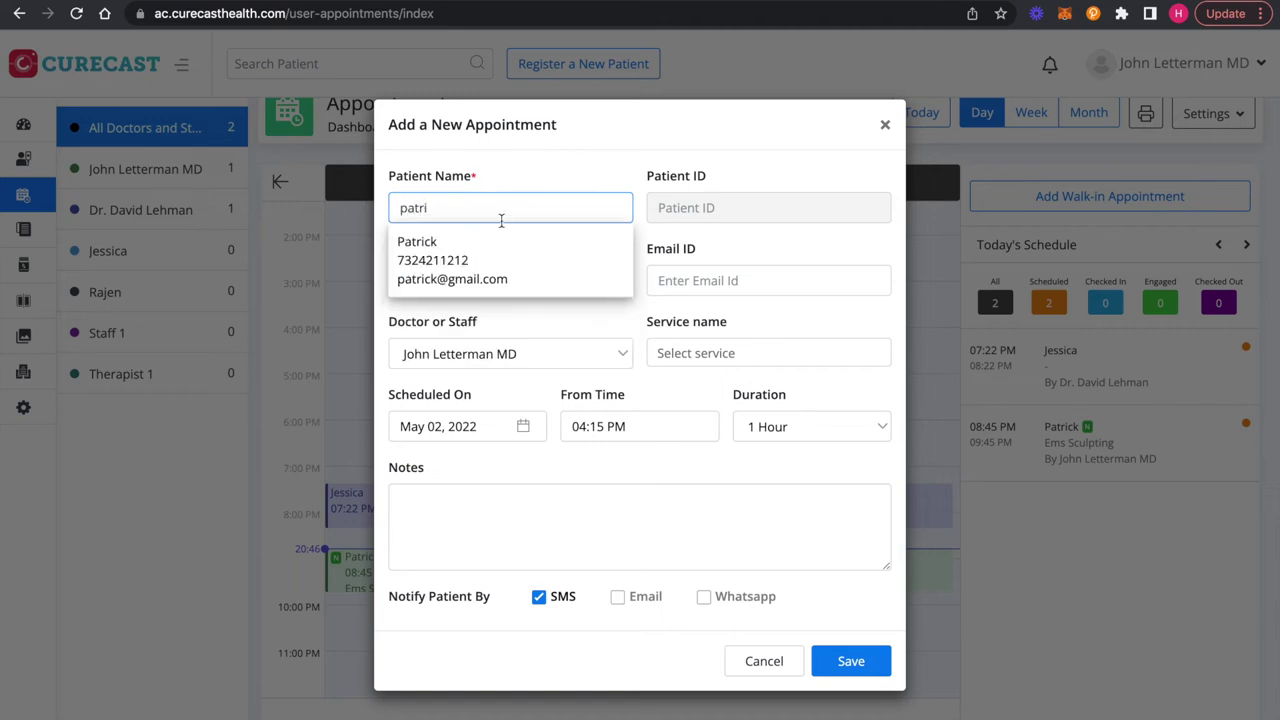
{"action": "key", "text": "BackSpace"}
{"action": "key", "text": "BackSpace"}
{"action": "key", "text": "BackSpace"}
{"action": "key", "text": "BackSpace"}
{"action": "key", "text": "BackSpace"}
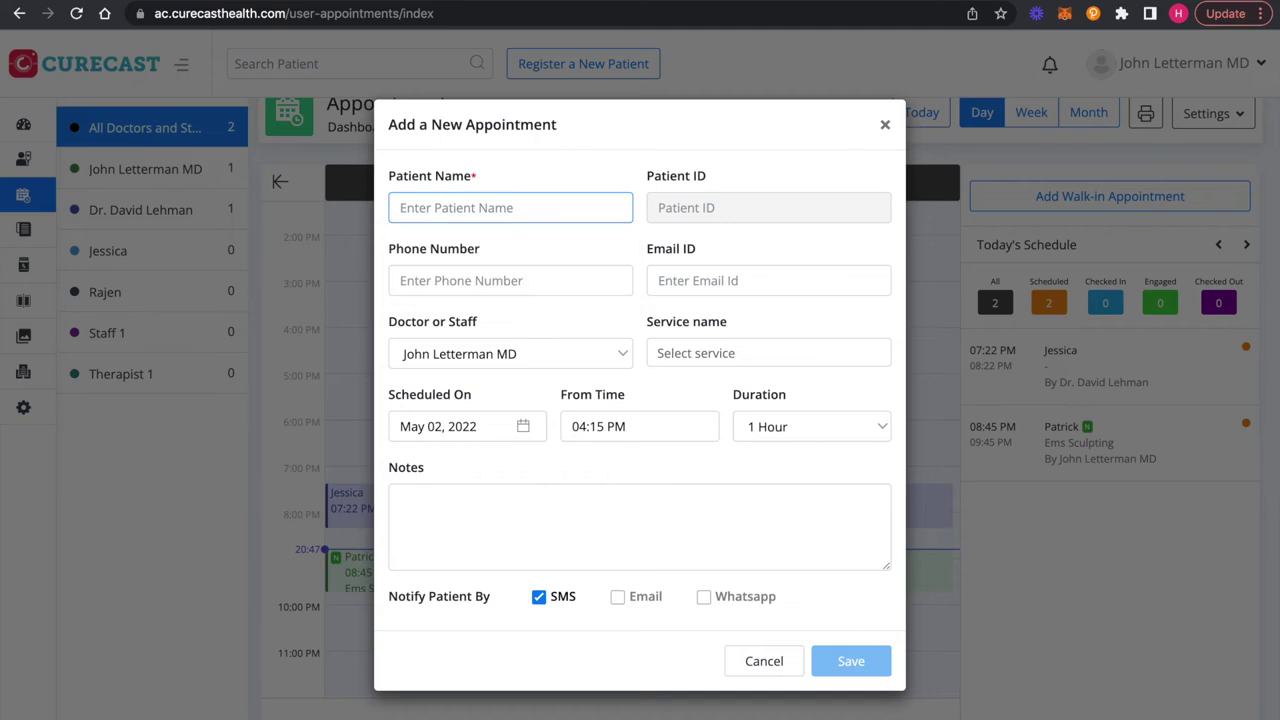
{"action": "left_click", "coordinate": [471, 282]}
{"action": "type", "text": "732421"}
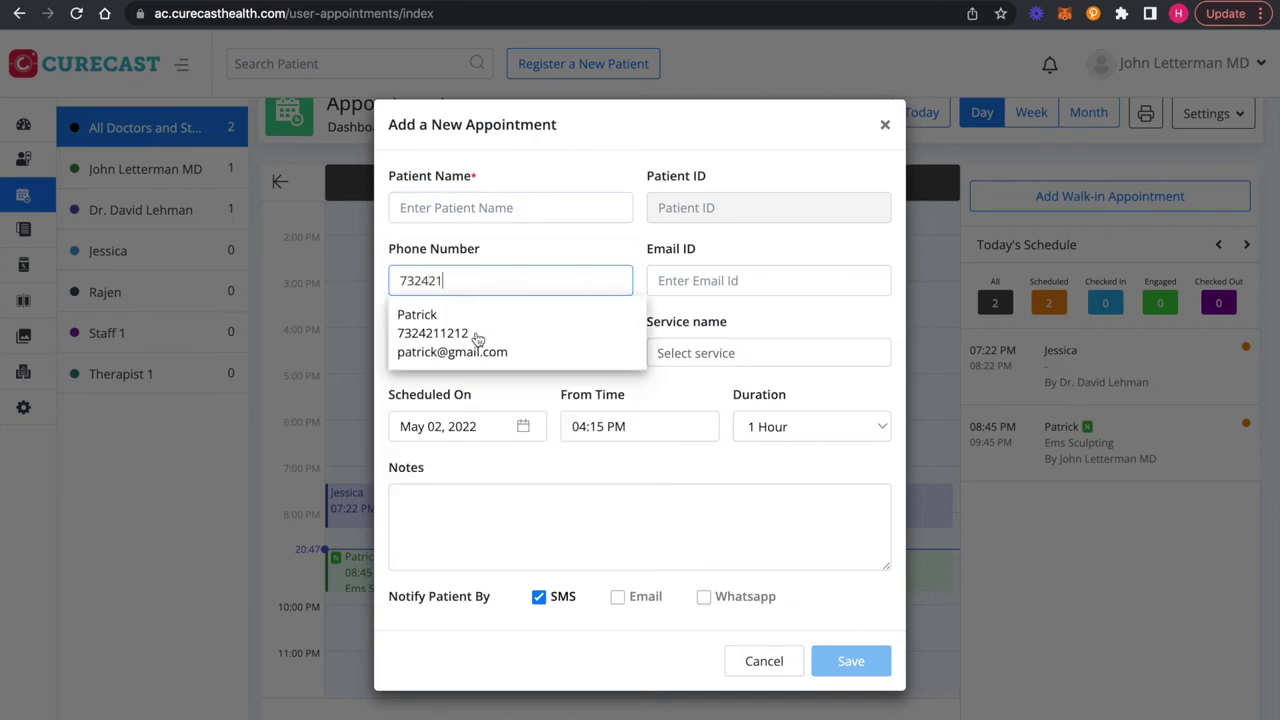
{"action": "left_click", "coordinate": [472, 336]}
{"action": "scroll", "coordinate": [680, 590], "scroll_direction": "down", "scroll_amount": 1}
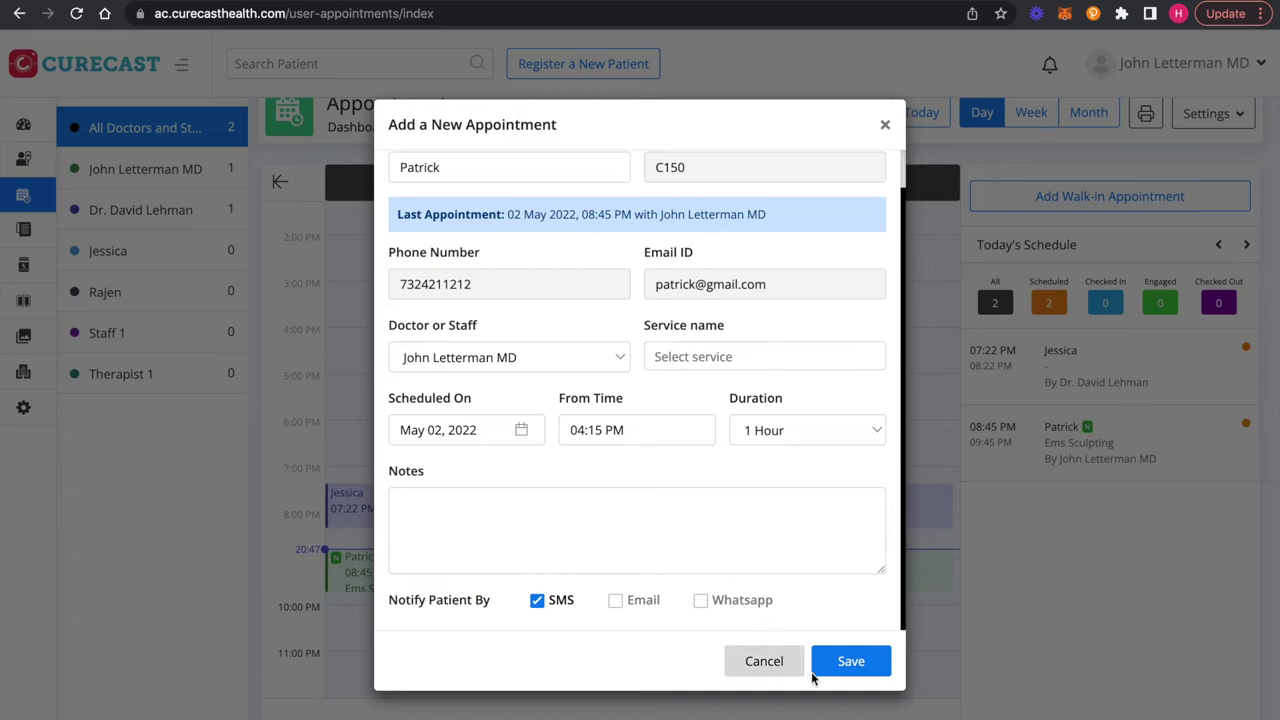
{"action": "left_click", "coordinate": [850, 663]}
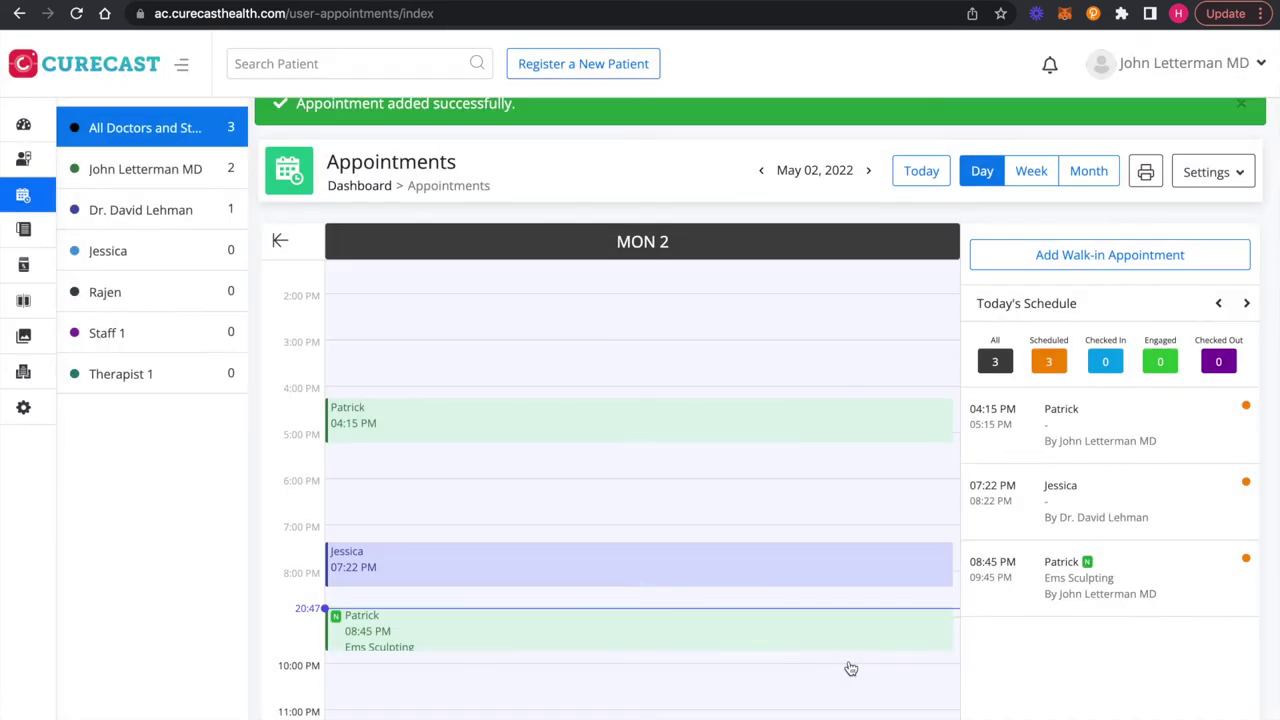
Step: Search for the patient by name in Search Patient and open their file
{"action": "scroll", "coordinate": [850, 668], "scroll_direction": "down", "scroll_amount": 1}
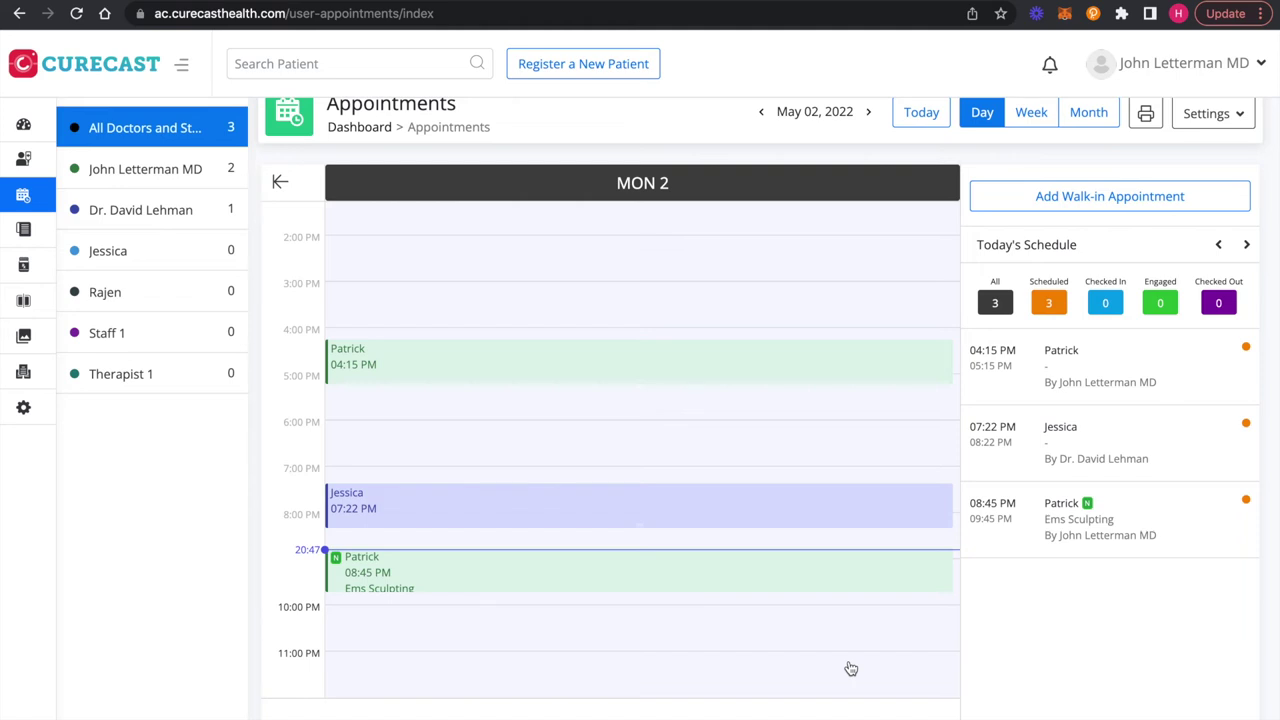
{"action": "left_click", "coordinate": [410, 60]}
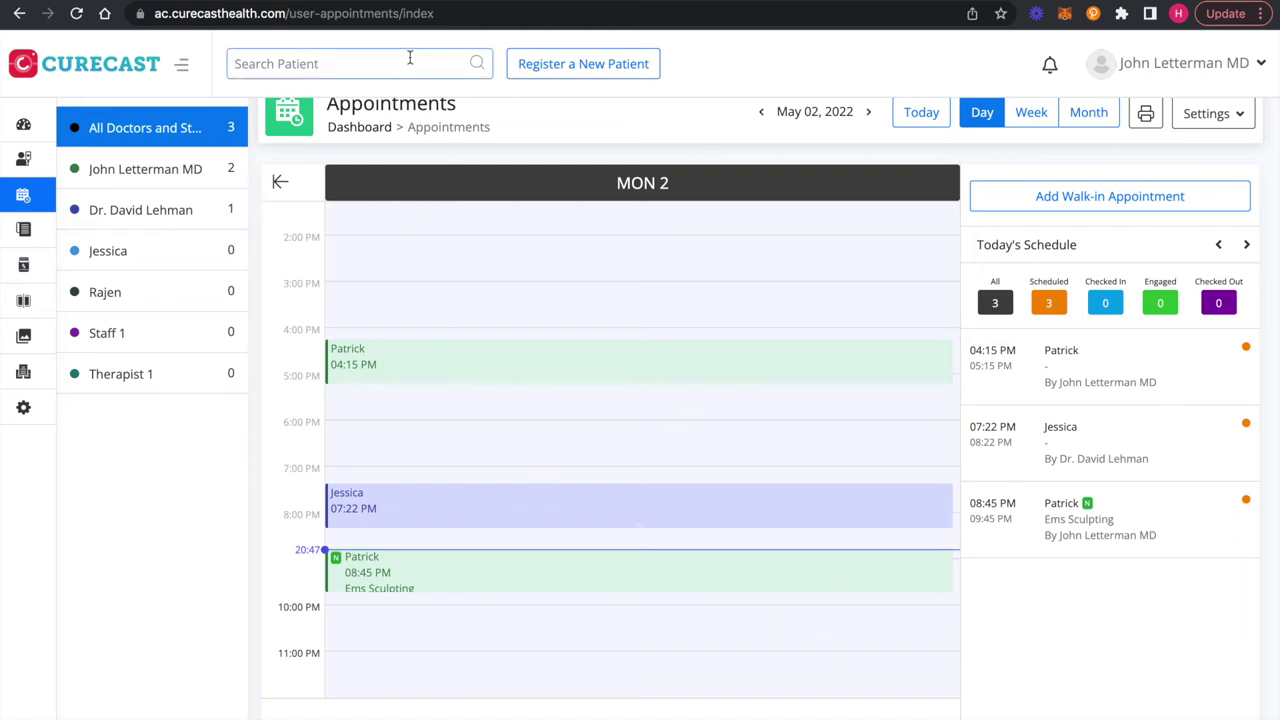
{"action": "type", "text": "patrick"}
{"action": "key", "text": "BackSpace"}
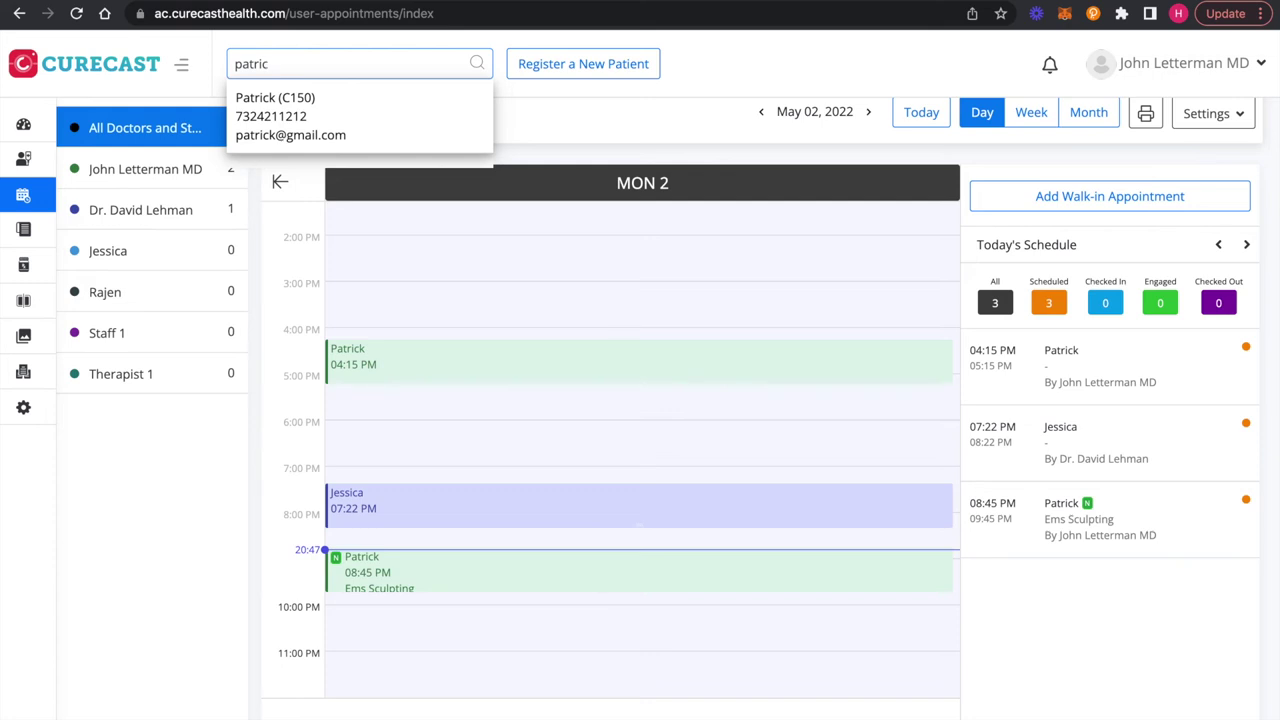
{"action": "key", "text": "BackSpace"}
{"action": "key", "text": "BackSpace"}
{"action": "key", "text": "BackSpace"}
{"action": "key", "text": "BackSpace"}
{"action": "key", "text": "BackSpace"}
{"action": "key", "text": "BackSpace"}
{"action": "type", "text": "7"}
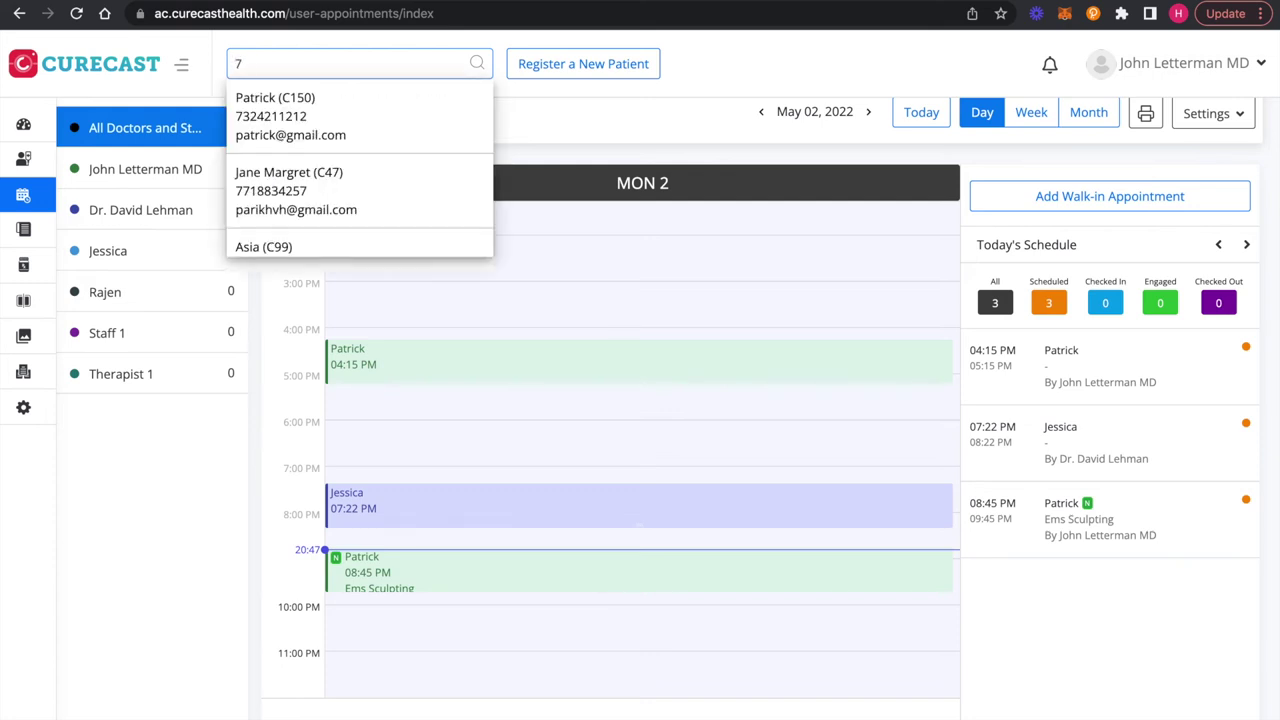
{"action": "type", "text": "3242"}
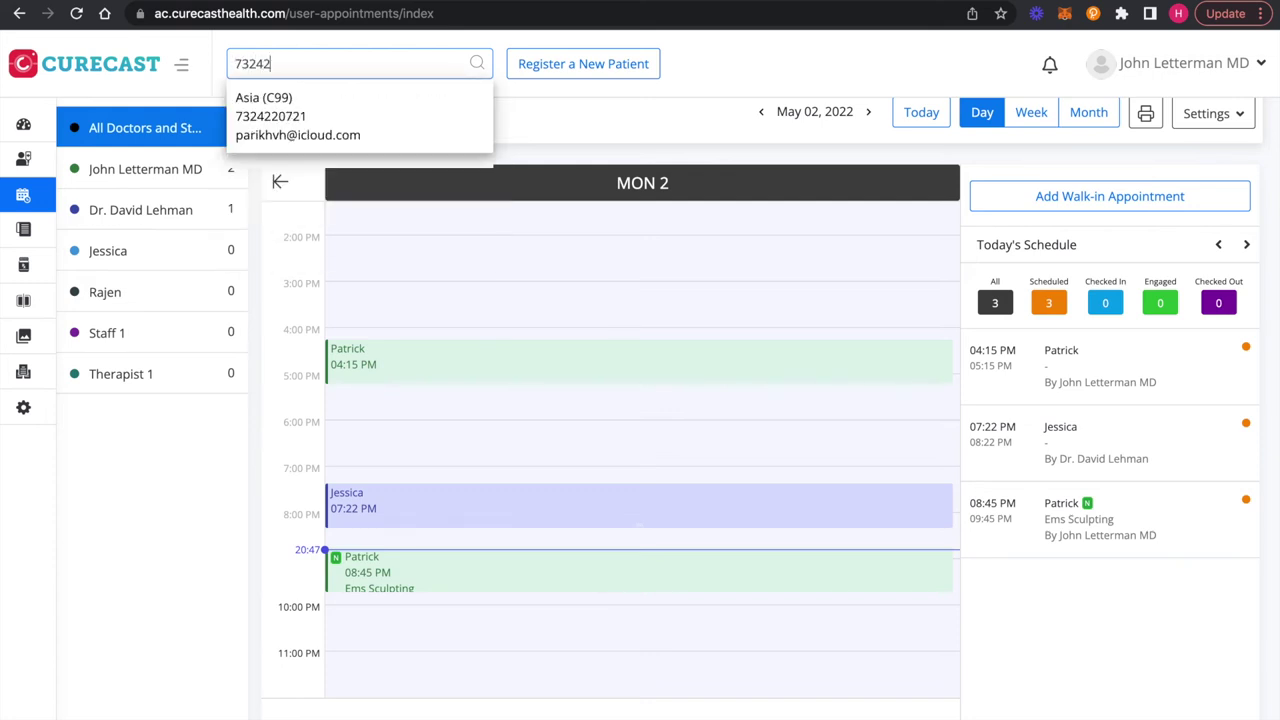
{"action": "type", "text": "1"}
{"action": "key", "text": "BackSpace"}
{"action": "key", "text": "BackSpace"}
{"action": "key", "text": "BackSpace"}
{"action": "key", "text": "BackSpace"}
{"action": "key", "text": "BackSpace"}
{"action": "key", "text": "BackSpace"}
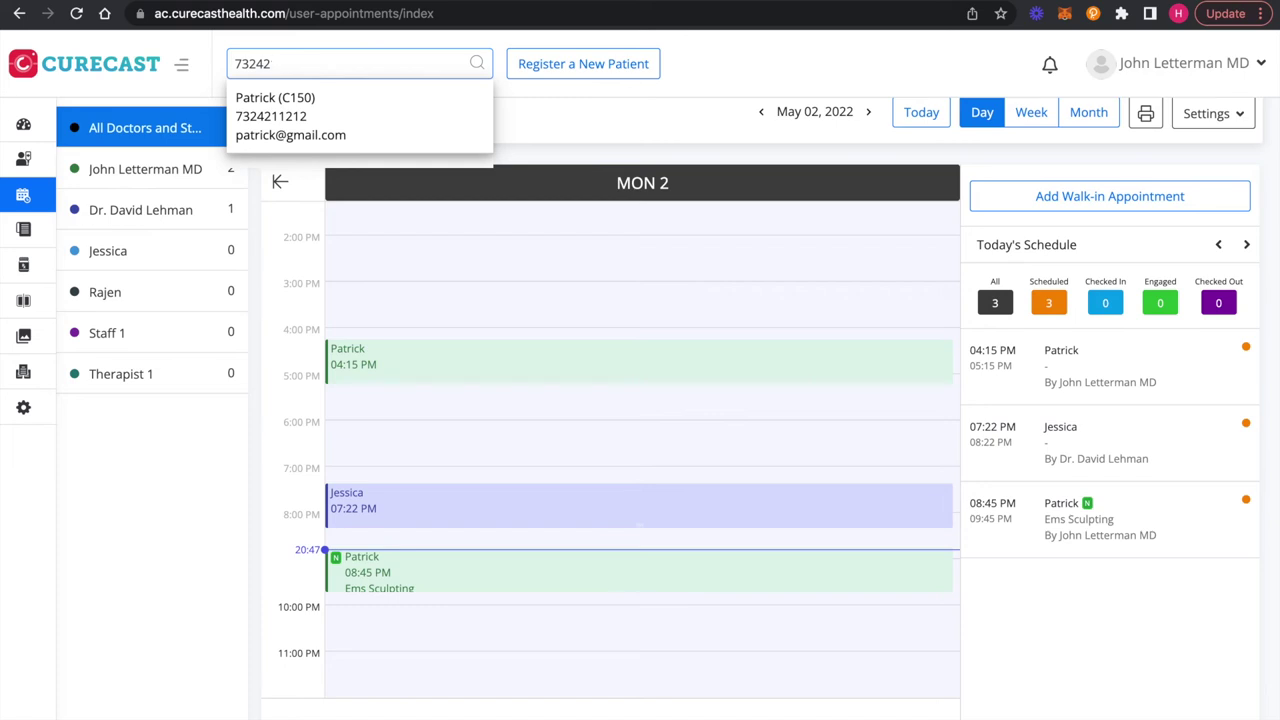
{"action": "type", "text": "patrick"}
{"action": "left_click", "coordinate": [424, 106]}
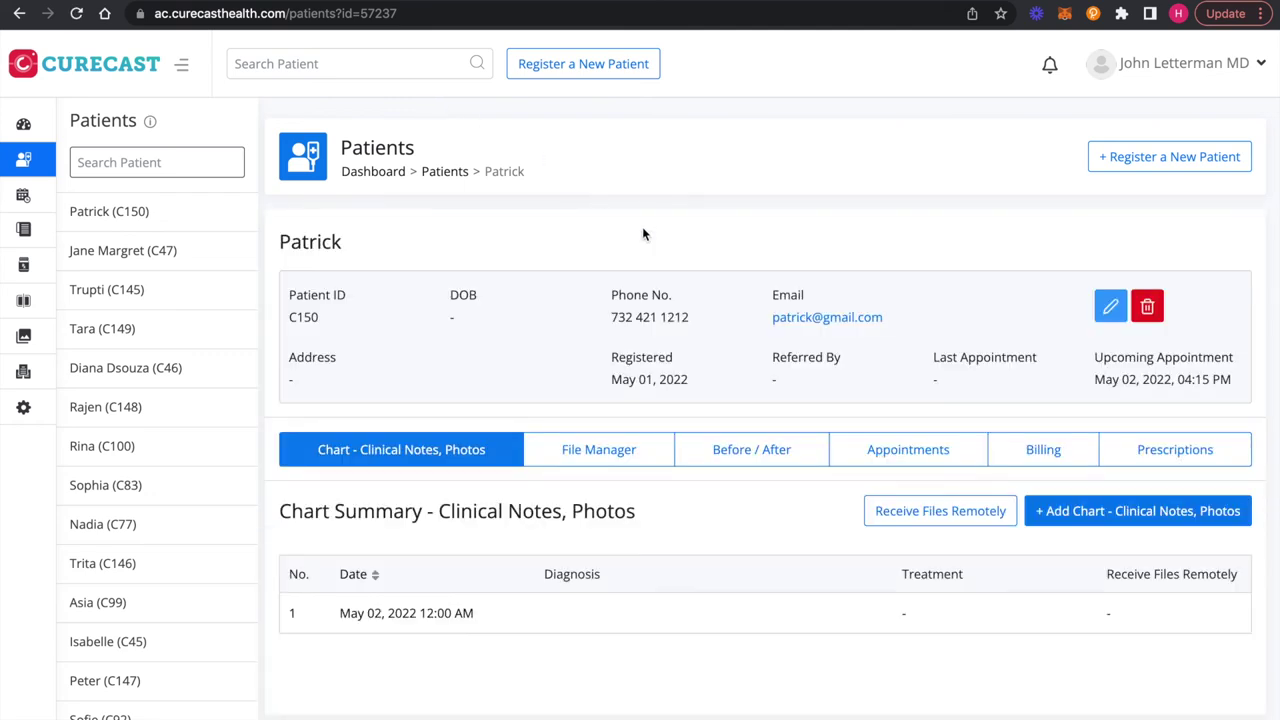
Step: Show the Appointments tab in the patient's file
{"action": "left_click", "coordinate": [895, 453]}
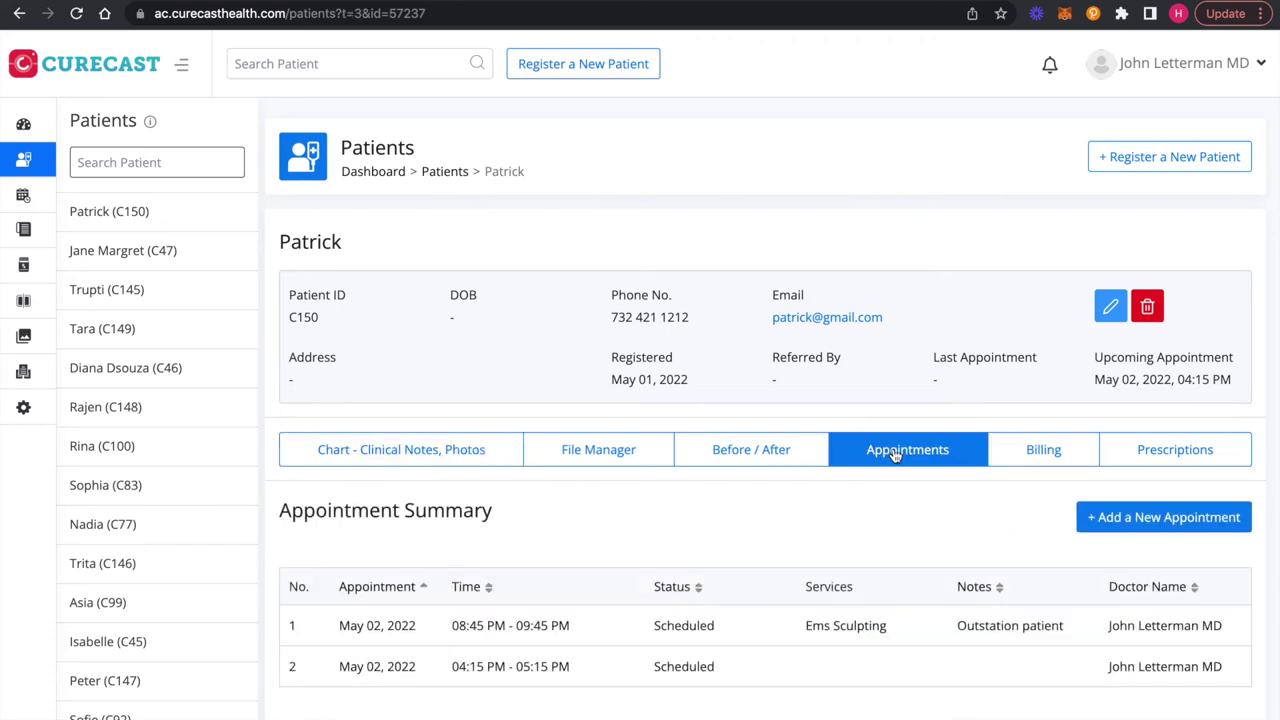
{"action": "scroll", "coordinate": [422, 566], "scroll_direction": "down", "scroll_amount": 2}
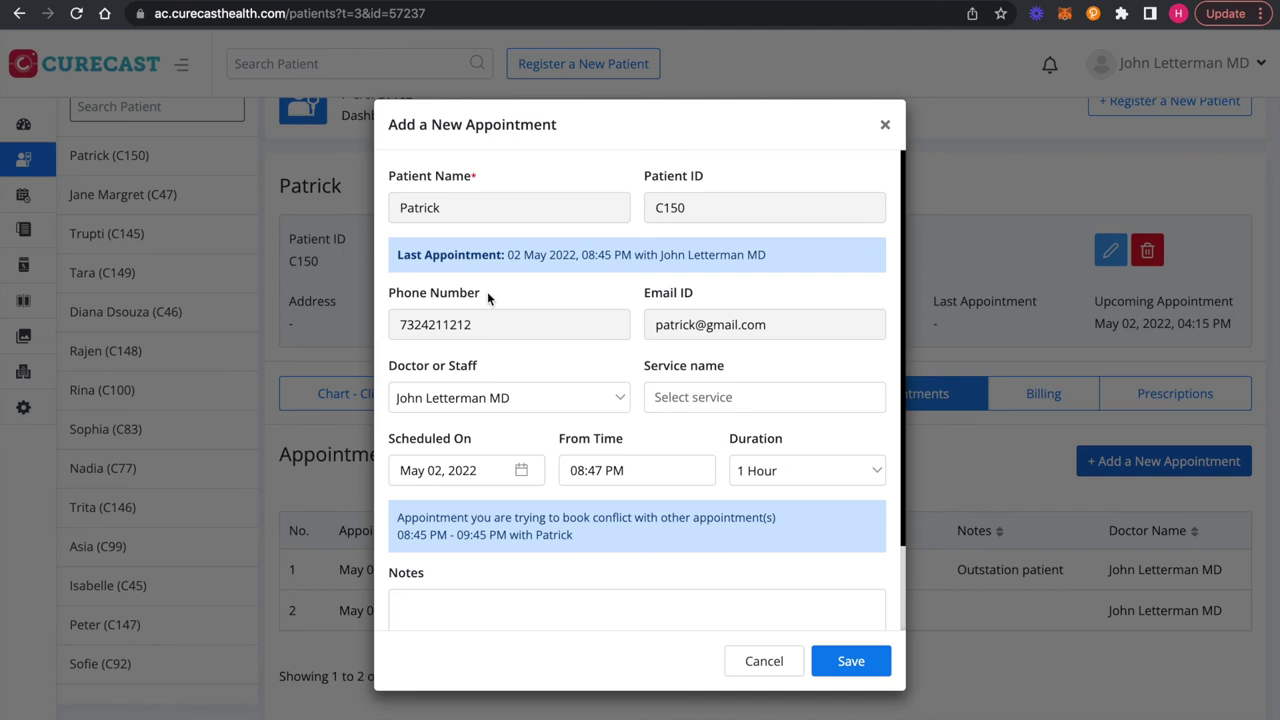
Step: Schedule the new appointment for May 10, 2022 at 09:00 PM and save it
{"action": "scroll", "coordinate": [673, 446], "scroll_direction": "down", "scroll_amount": 1}
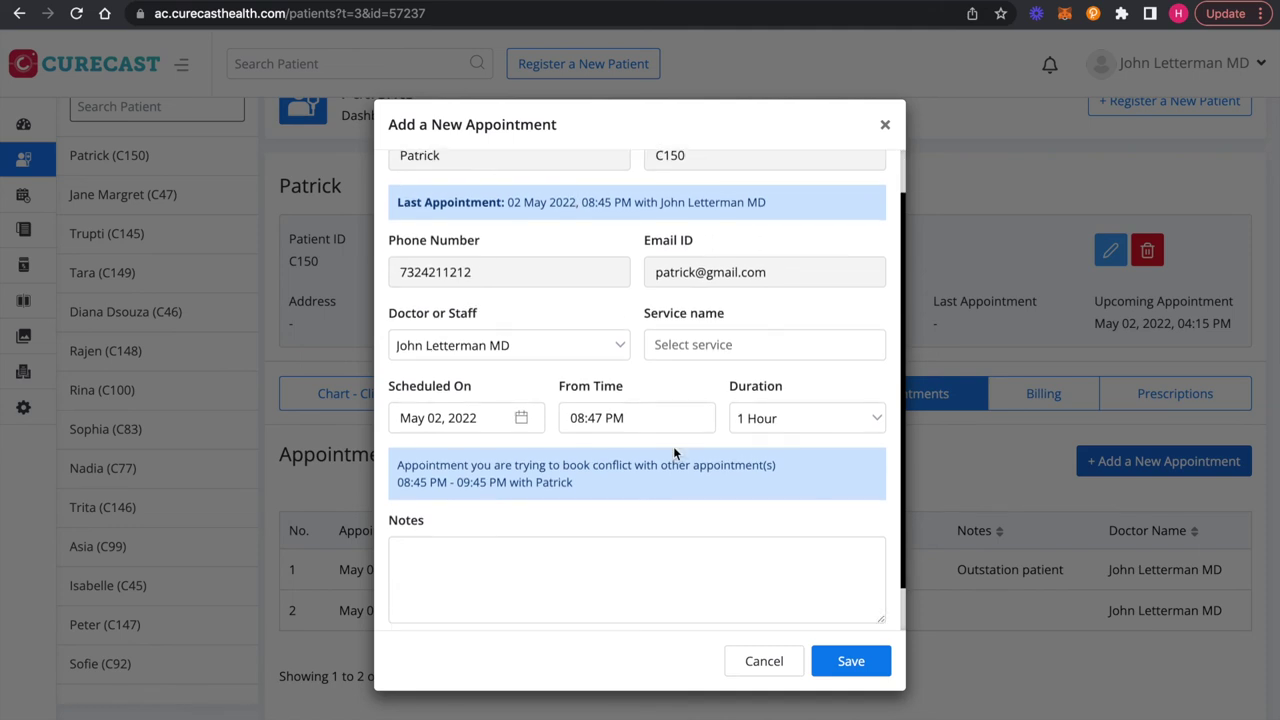
{"action": "scroll", "coordinate": [673, 446], "scroll_direction": "up", "scroll_amount": 1}
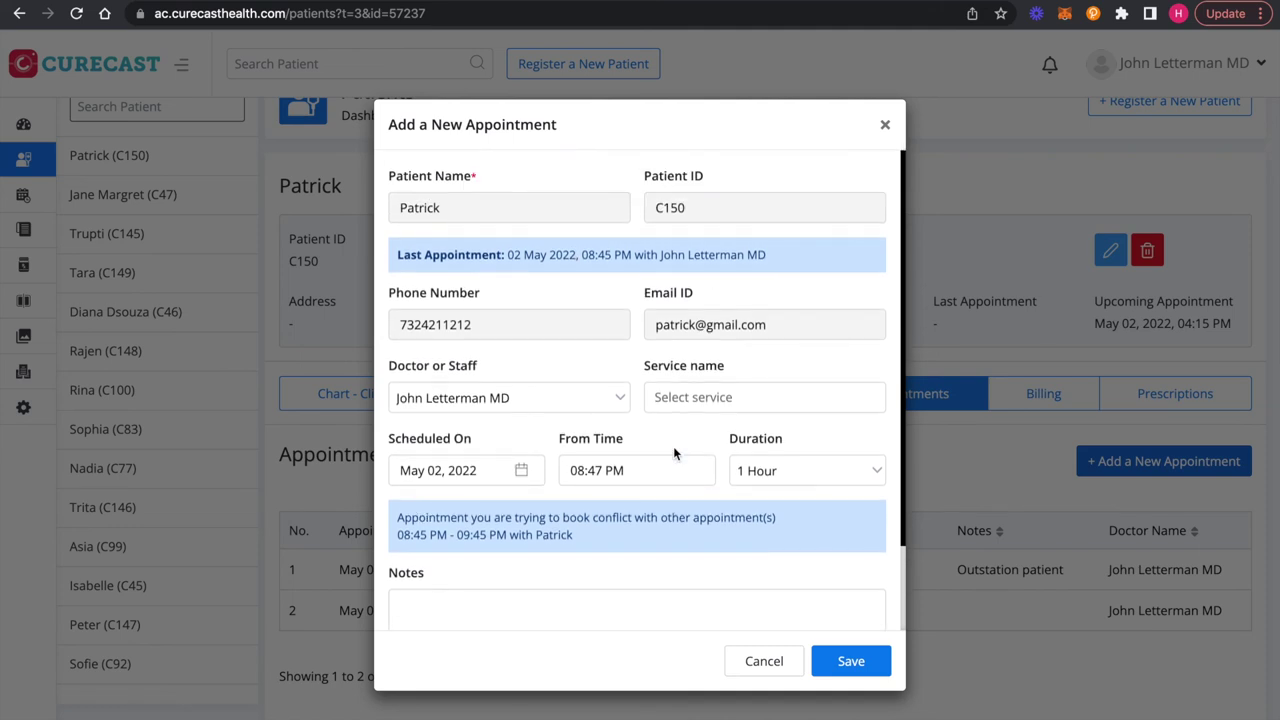
{"action": "left_click", "coordinate": [504, 472]}
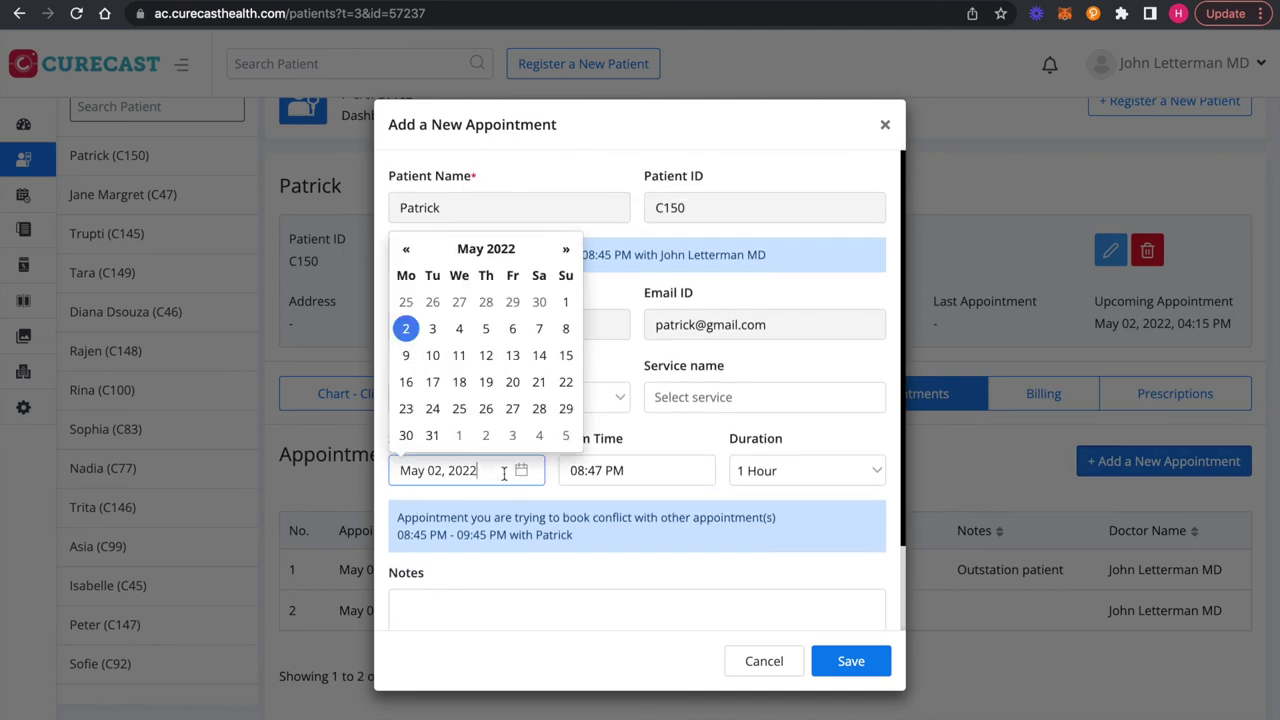
{"action": "left_click", "coordinate": [432, 355]}
{"action": "left_click", "coordinate": [605, 471]}
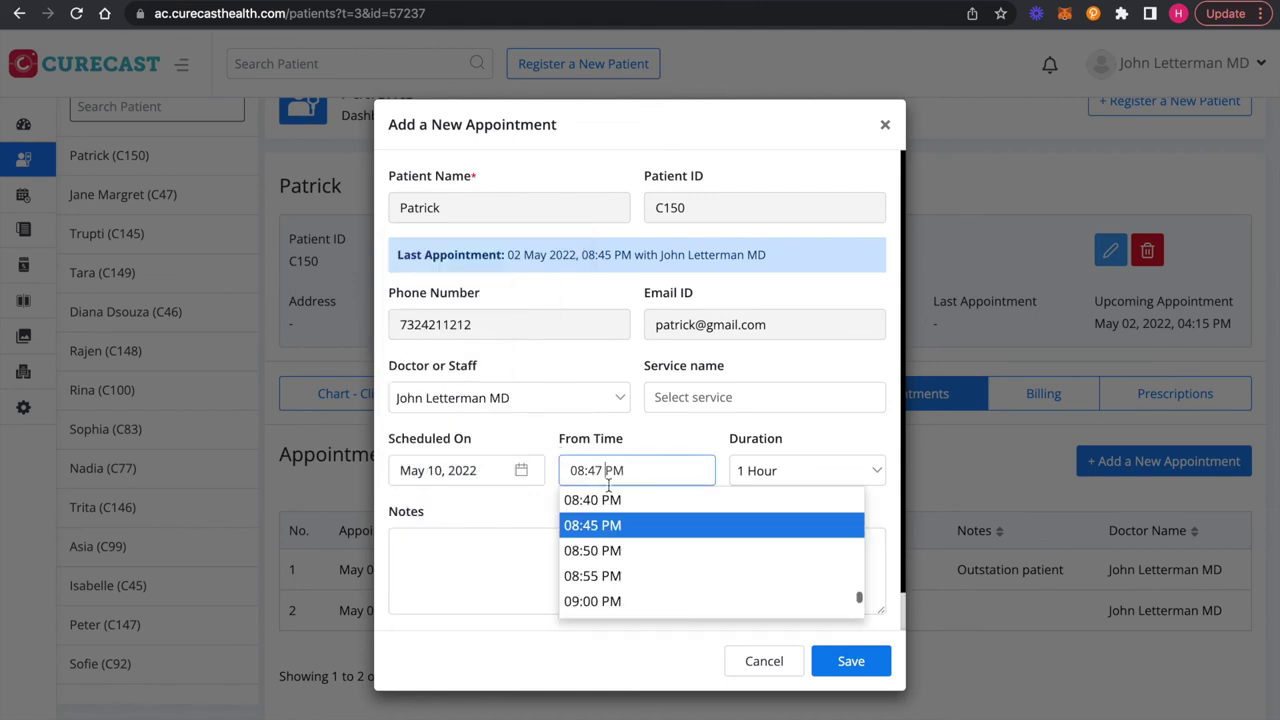
{"action": "left_click", "coordinate": [606, 600]}
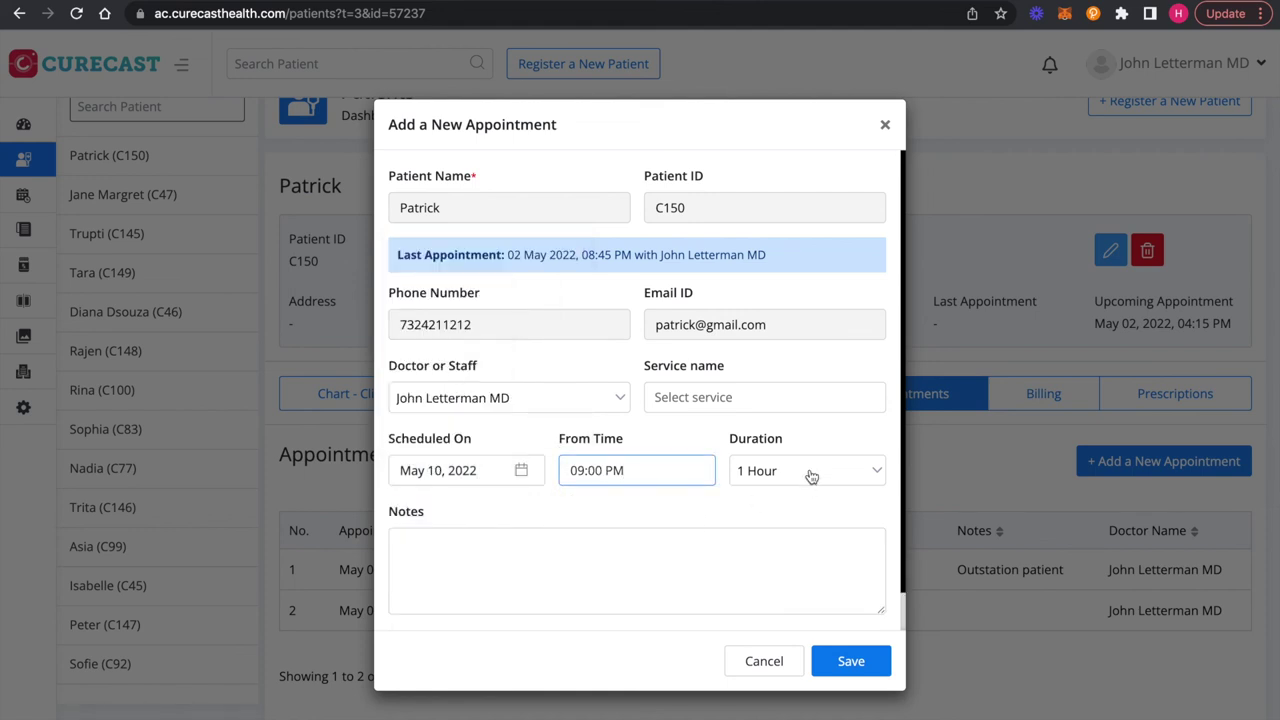
{"action": "left_click", "coordinate": [850, 662]}
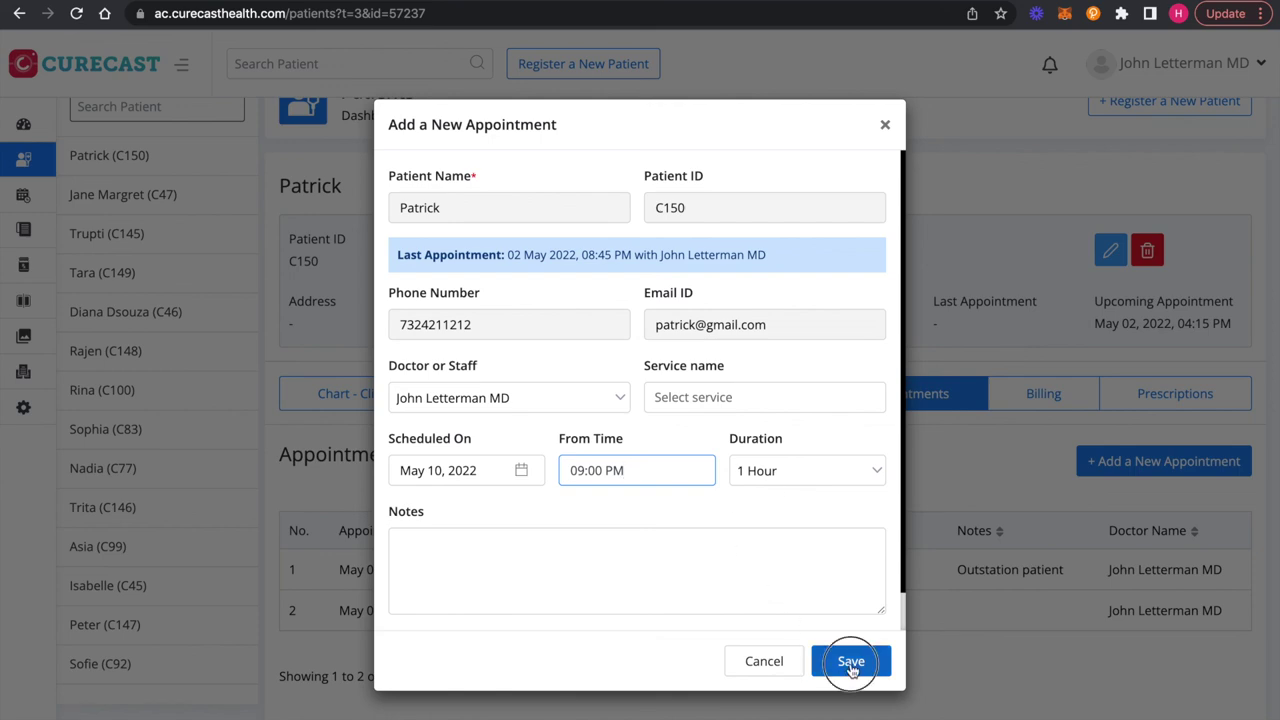